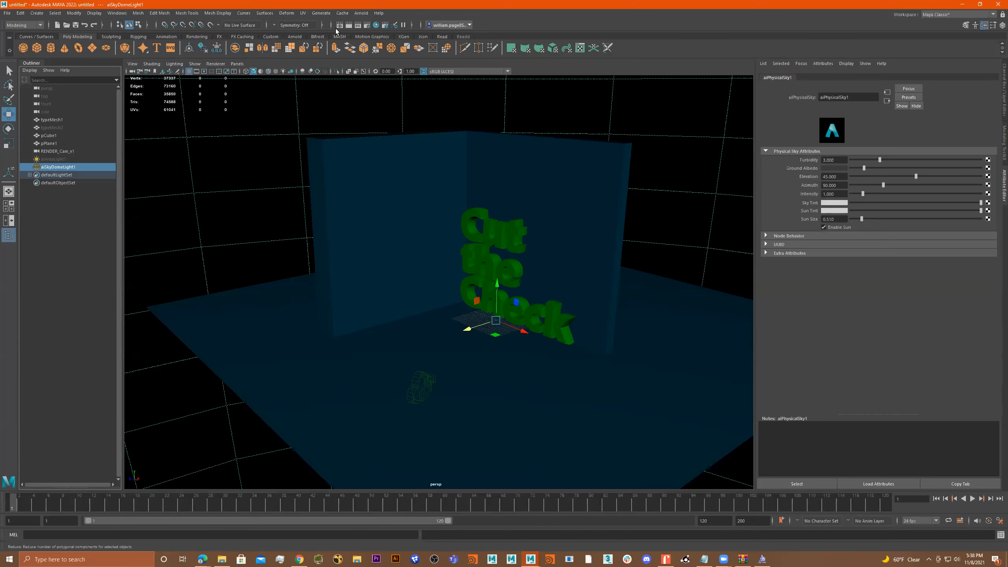
Step: Start an Arnold RenderView render and raise the aiSkyDomeLight1 exposure to about 1.6
click(362, 13)
click(383, 27)
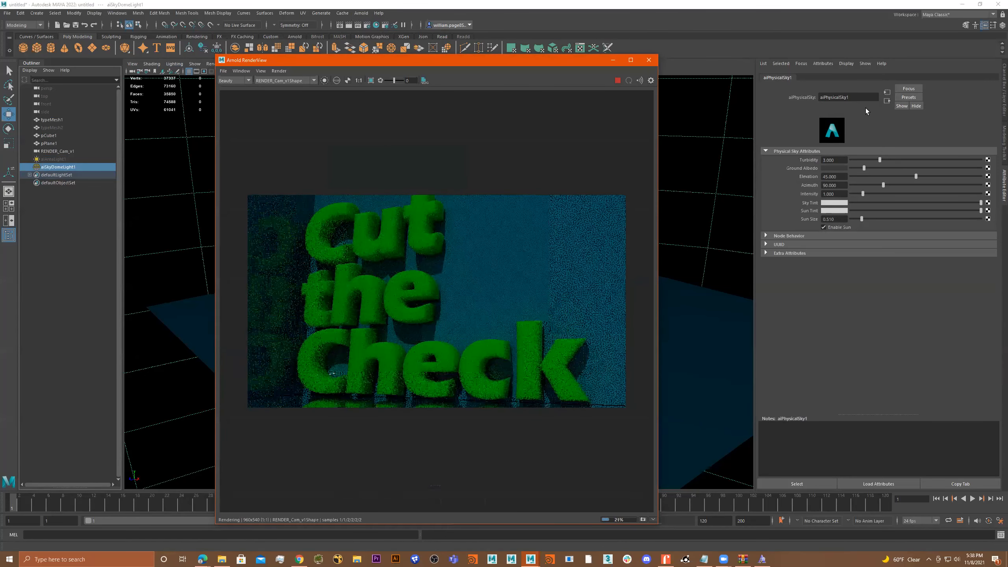
click(57, 168)
drag(913, 223, 938, 224)
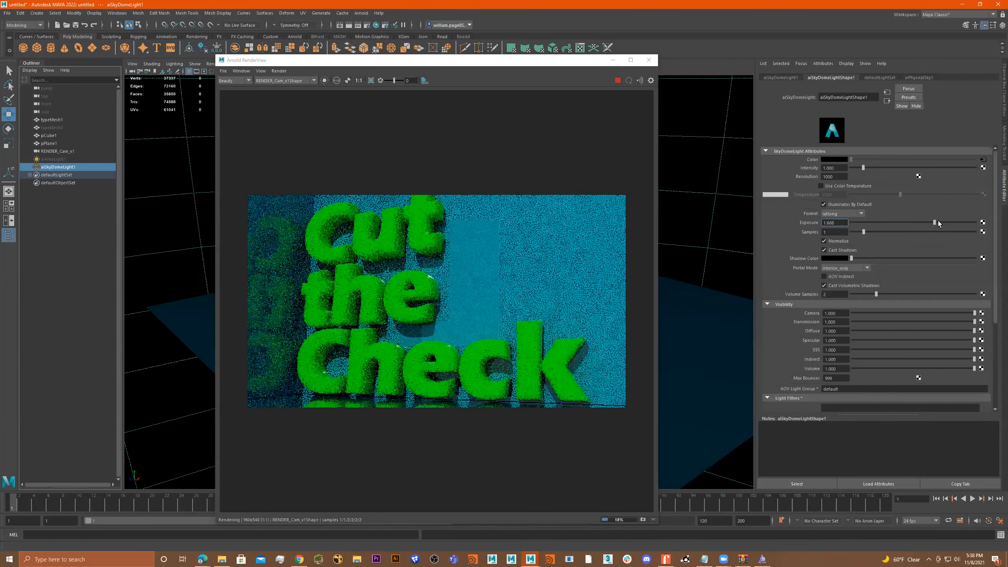
Step: In the aiPhysicalSky1 attributes, lower the azimuth to about 61.5 and the elevation to about 29.9
click(918, 78)
mouse_move(883, 185)
mouse_down()
mouse_move(844, 183)
mouse_move(923, 185)
mouse_move(872, 185)
mouse_up()
drag(916, 176, 894, 176)
Step: Try other intensity and sun size values on the physical sky, ending with intensity 1 and sun size about 0.25
click(833, 194)
drag(863, 193, 888, 193)
drag(861, 219, 957, 219)
drag(852, 218, 856, 218)
click(851, 219)
double_click(833, 193)
text(1)
key(Return)
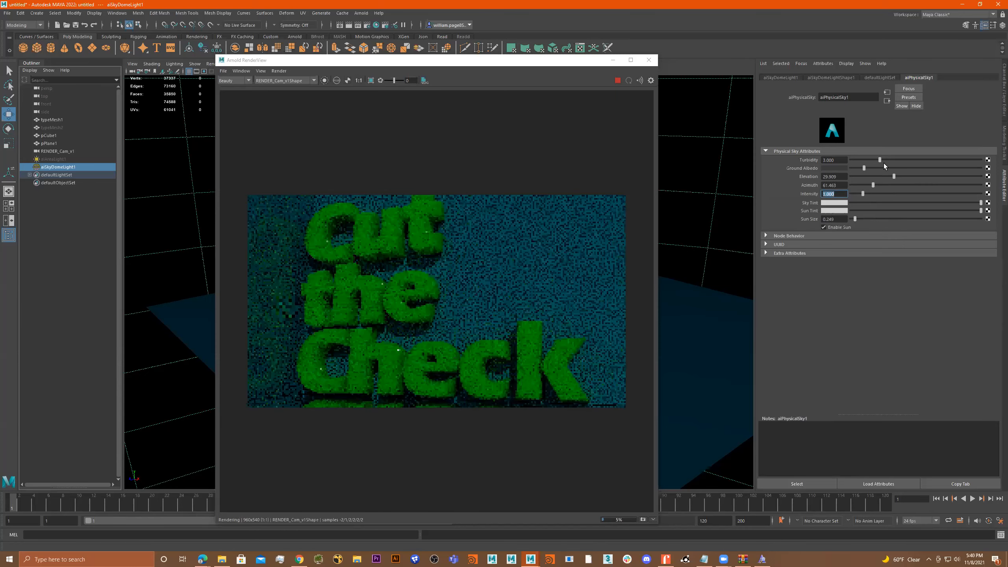
Step: Set the physical sky's intensity to about 2.2 and its sun size to about 0.5
drag(865, 194, 881, 194)
drag(855, 219, 861, 219)
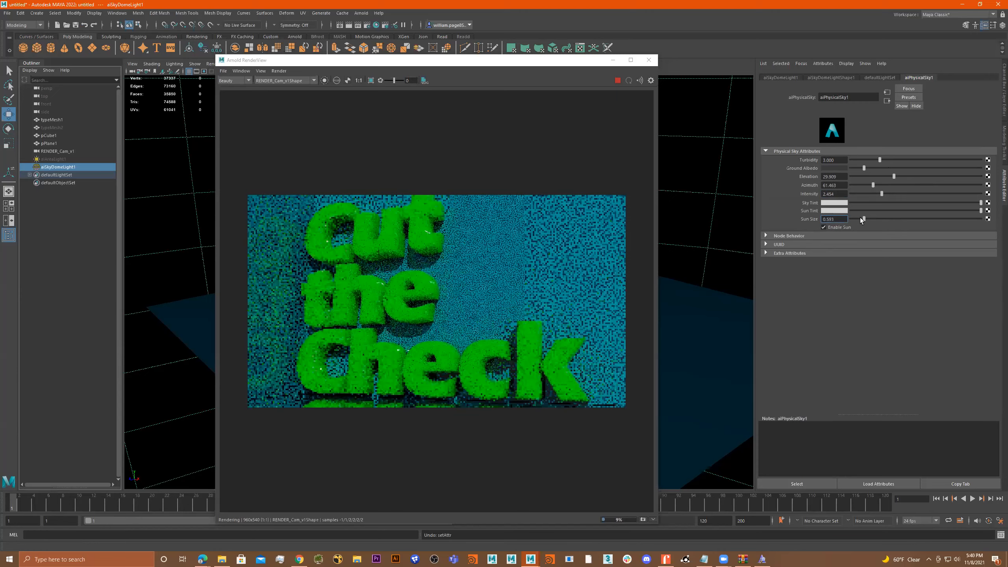
click(889, 193)
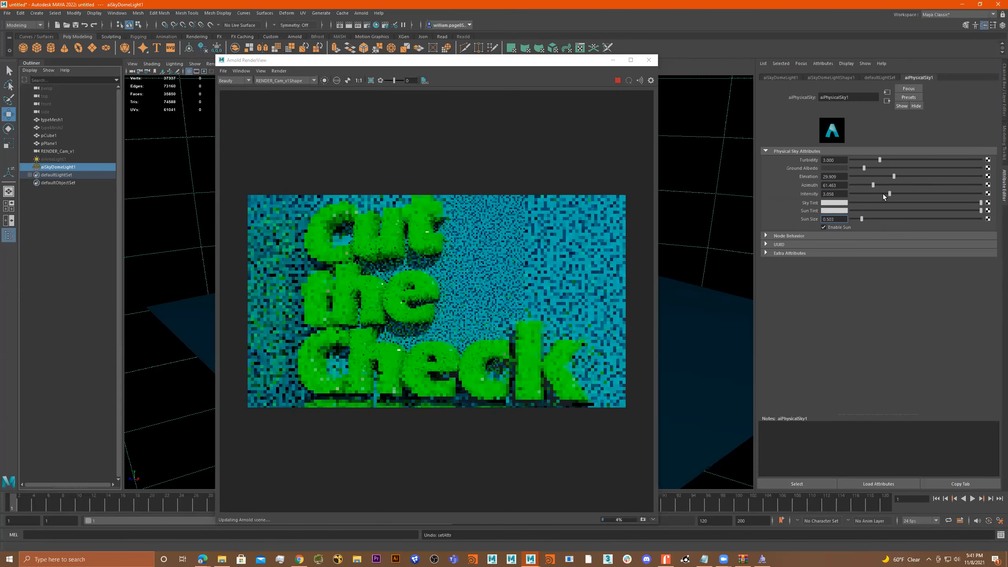
click(877, 194)
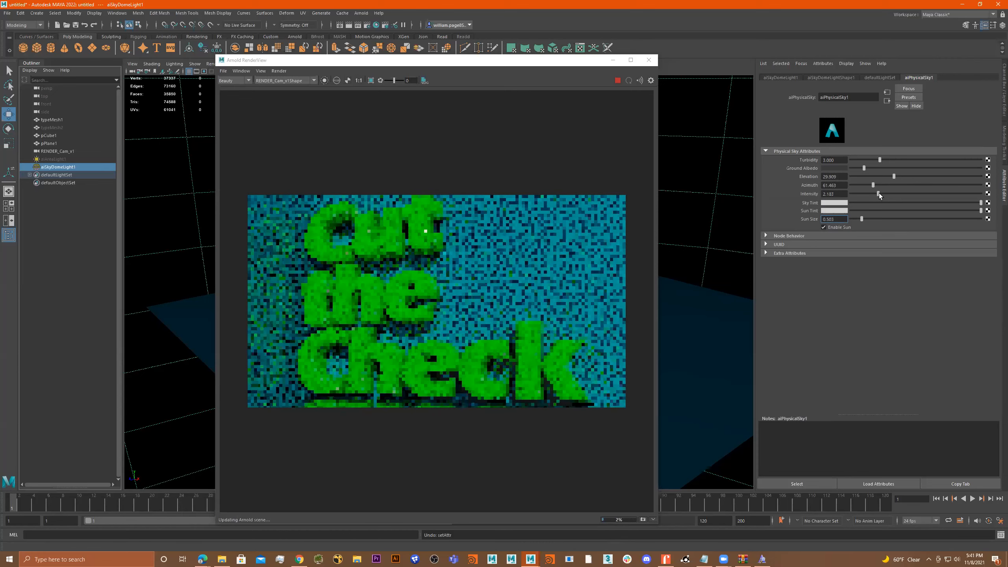
click(879, 194)
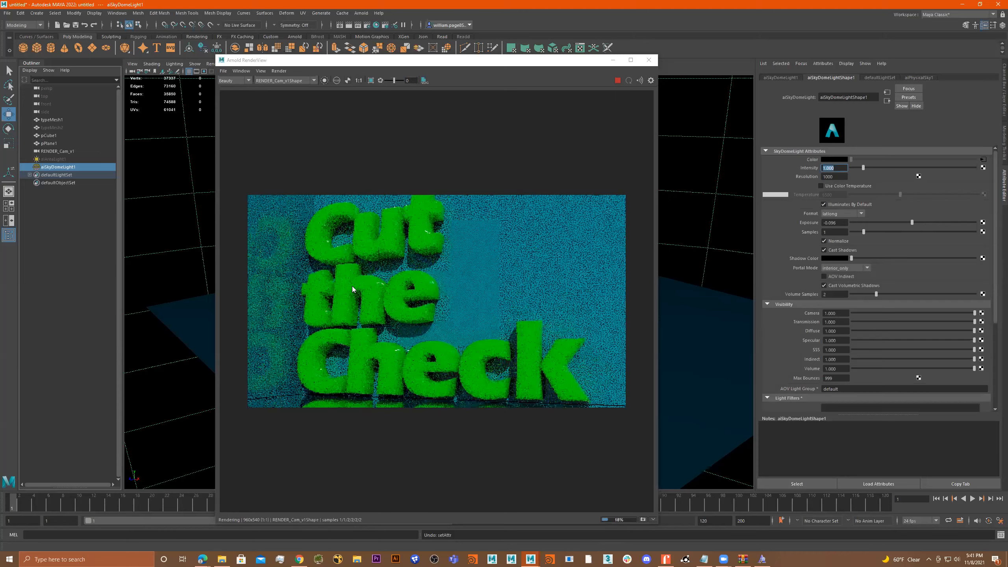
Step: Try a clear transmissive preset on the lettering's face material, and replace it with the Honey preset
click(374, 292)
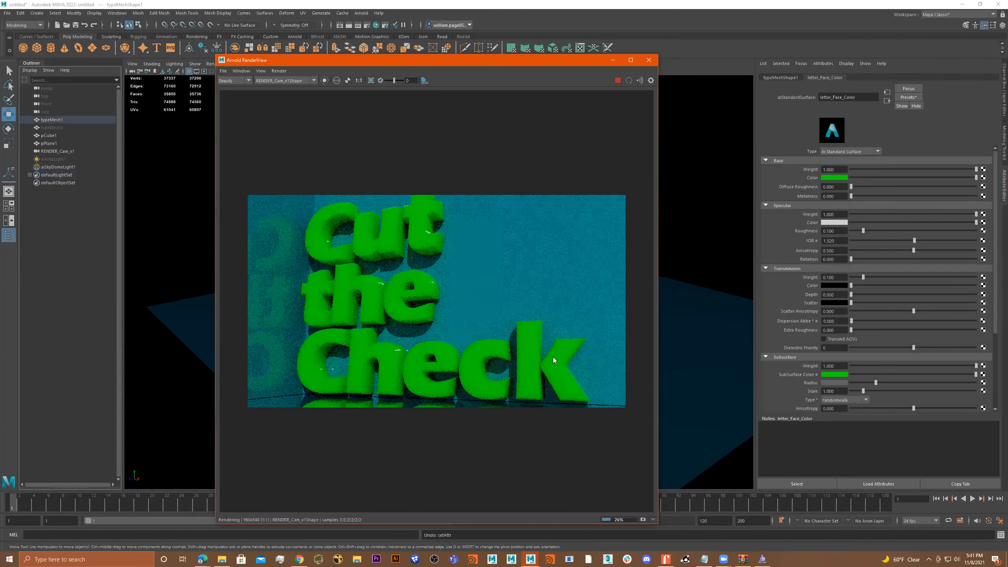
click(908, 97)
click(968, 203)
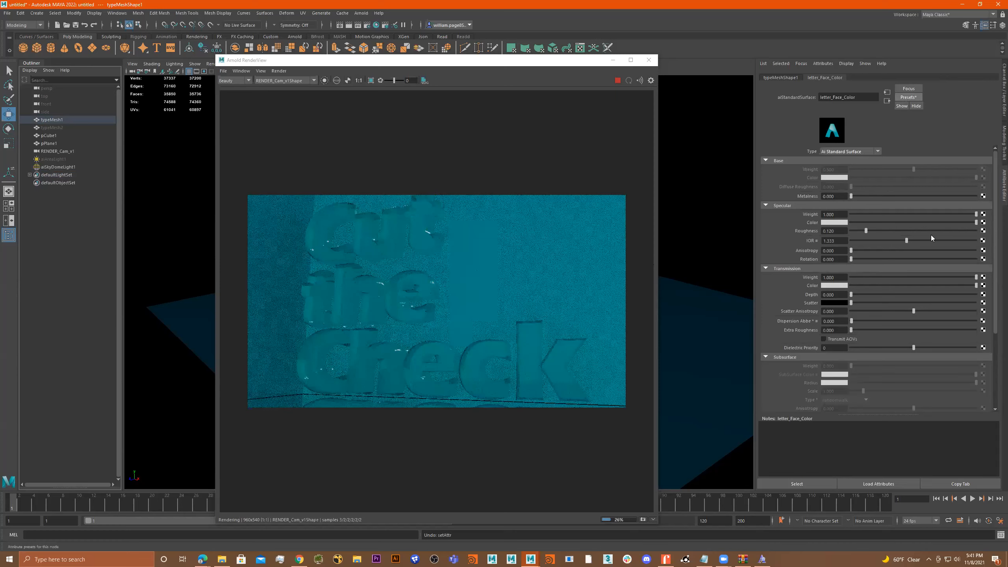
click(909, 97)
mouse_move(922, 252)
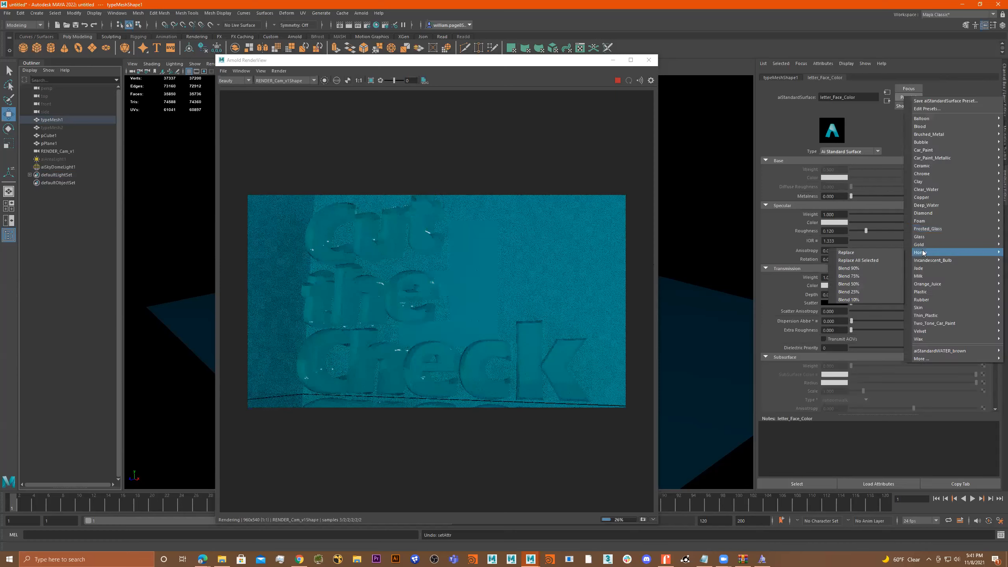
click(892, 252)
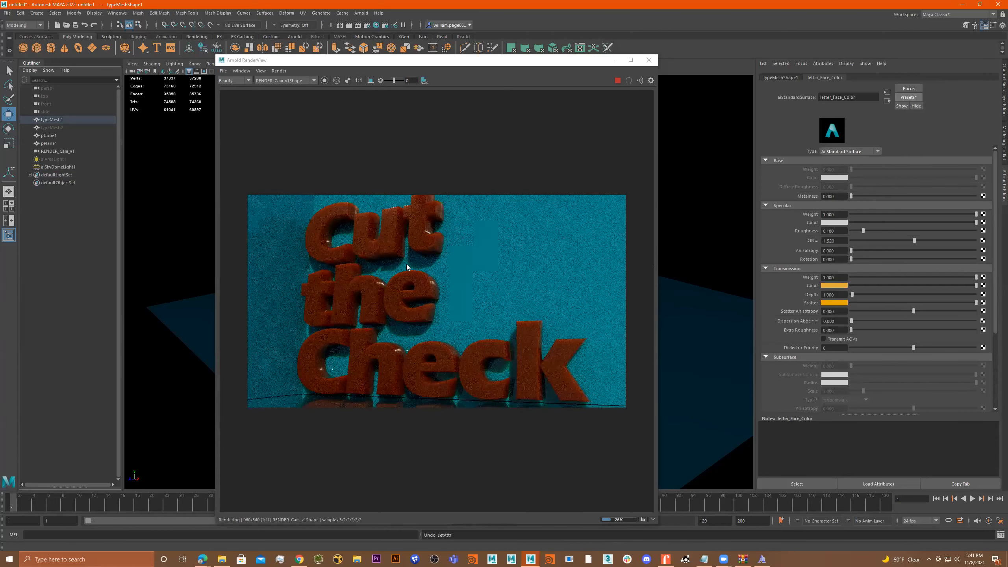
Step: Unhide aiAreaLight1, toggling its visibility to compare the render with and without it, and review its attributes
click(61, 159)
key(h)
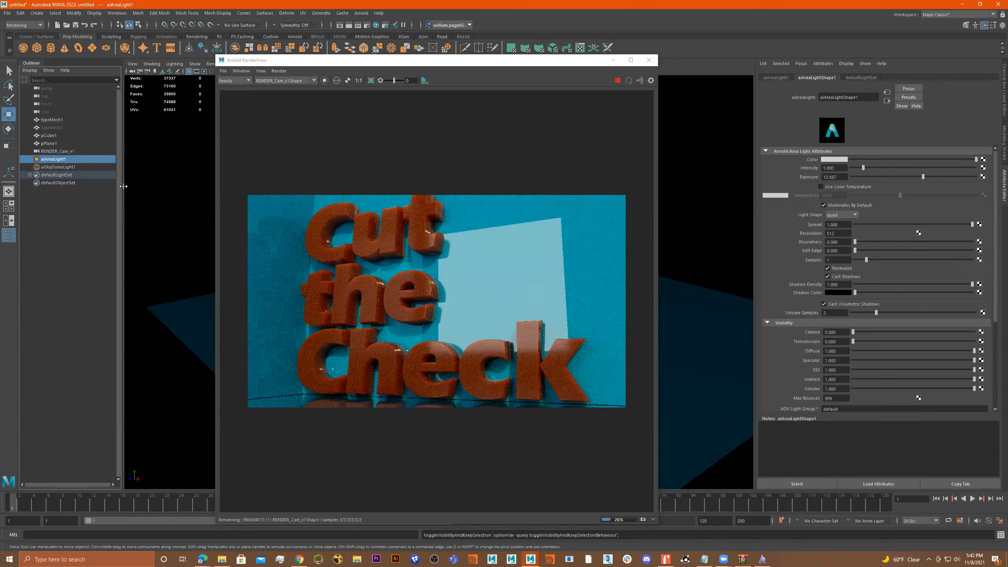
key(h)
key(h)
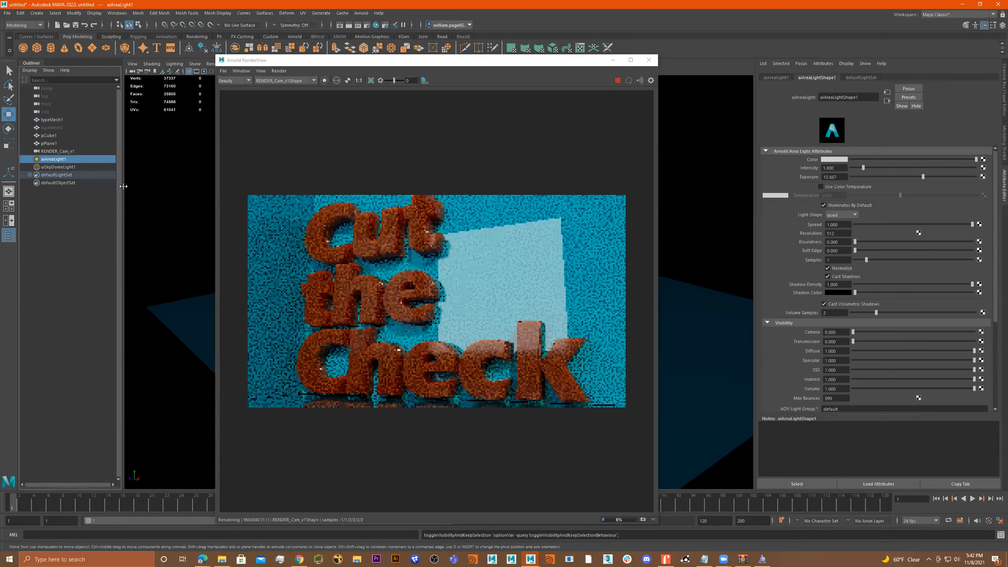
key(h)
key(h)
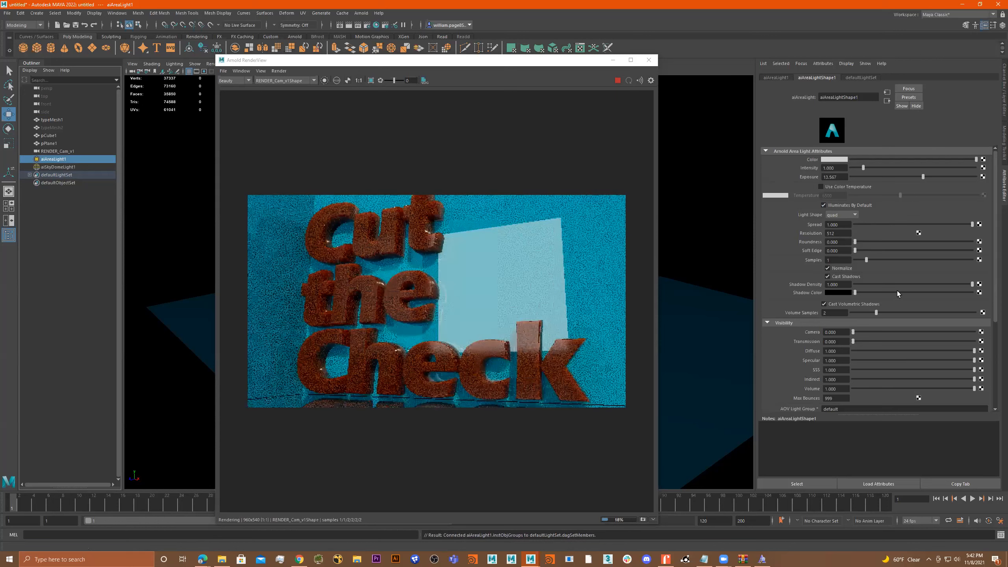
scroll(901, 389, down, 3)
scroll(901, 367, up, 3)
Step: Try specular roughness values of 0.25 and 1 on the wall shader, and set it to 0.12
click(500, 278)
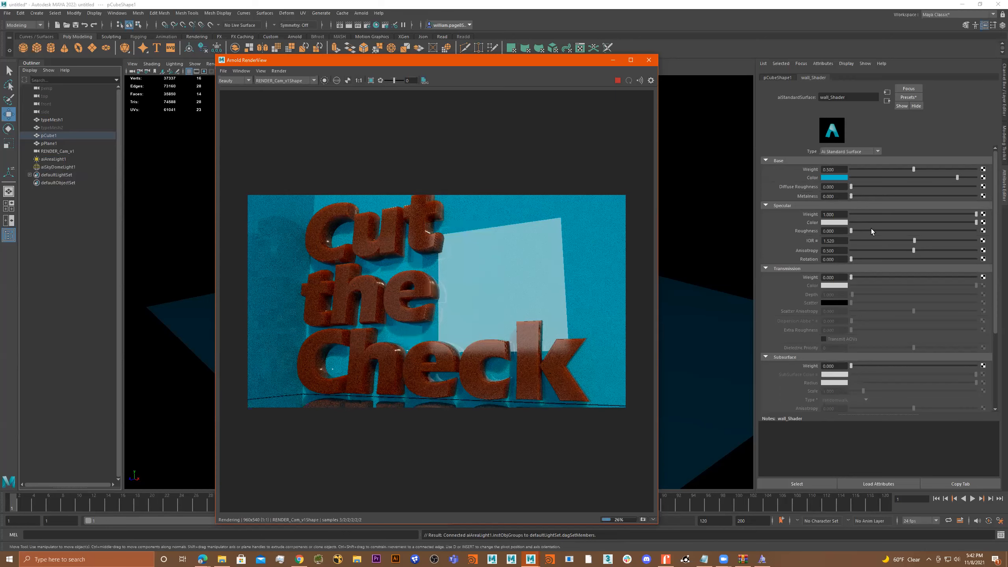
drag(872, 231, 882, 230)
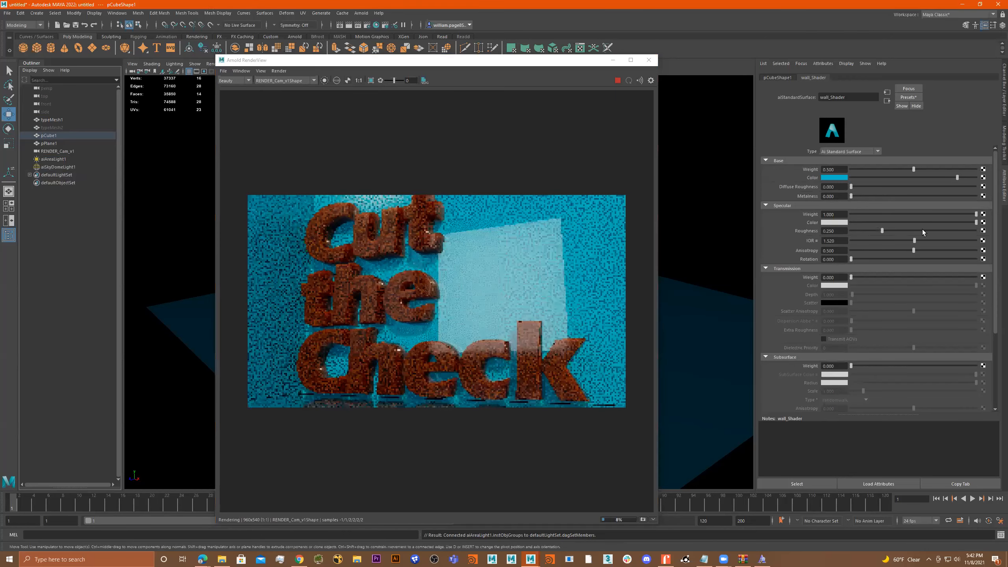
click(954, 232)
click(978, 231)
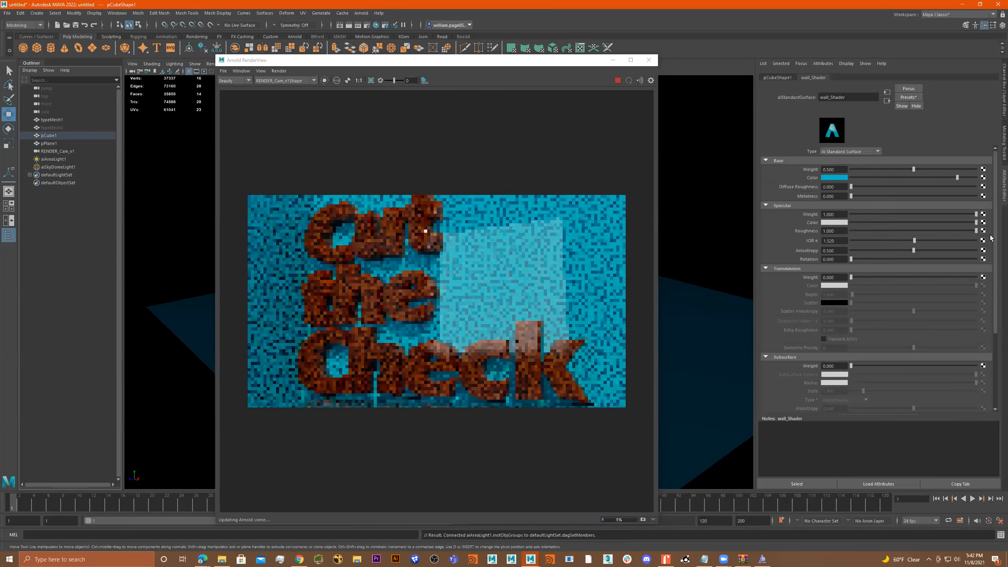
click(864, 231)
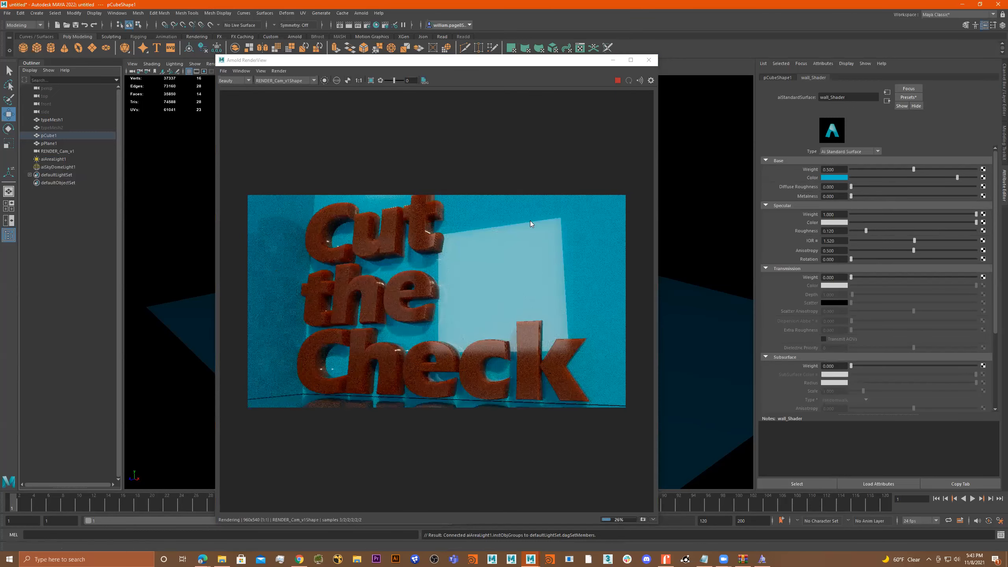
Step: Close the render view and reposition the area light so that its reflection shifts up the back wall
click(648, 60)
alt+drag(396, 252, 299, 123)
click(268, 197)
key(e)
key(r)
key(w)
Step: Look through RENDER_Cam_v1 and render the scene again in Arnold RenderView
click(237, 63)
click(337, 76)
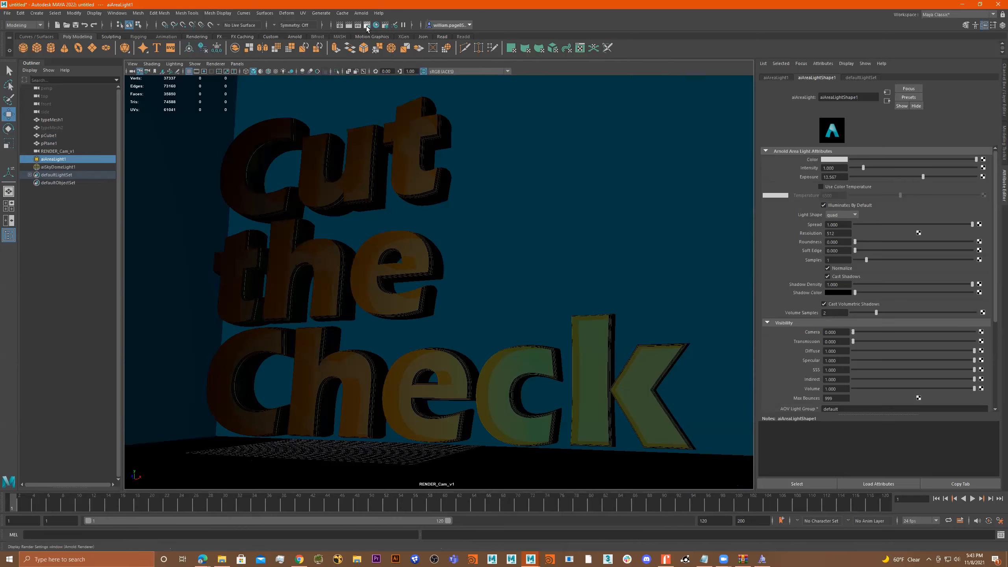
click(363, 15)
click(387, 24)
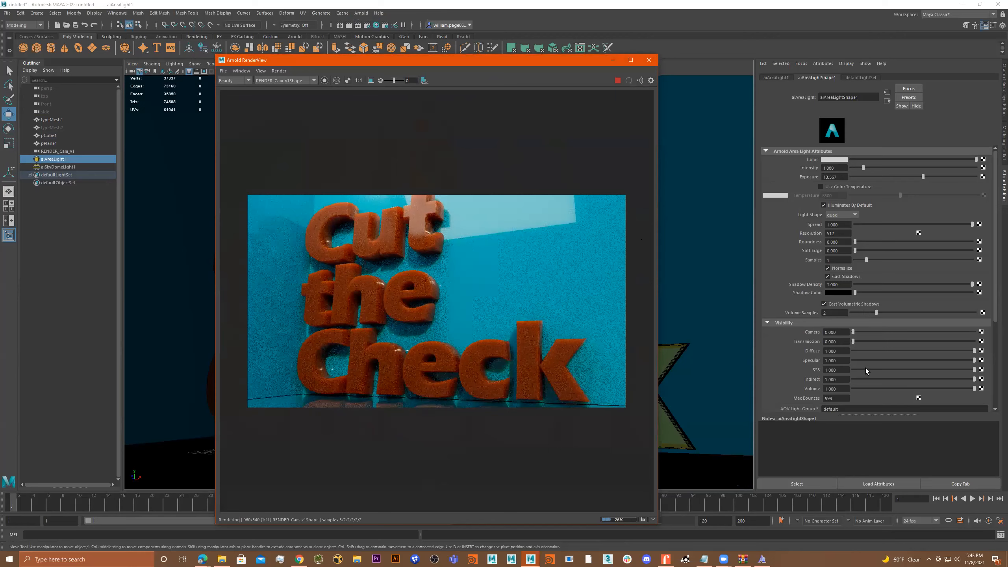
Step: Test the area light's specular visibility at 0 in the render and restore it to 1
drag(865, 361, 846, 361)
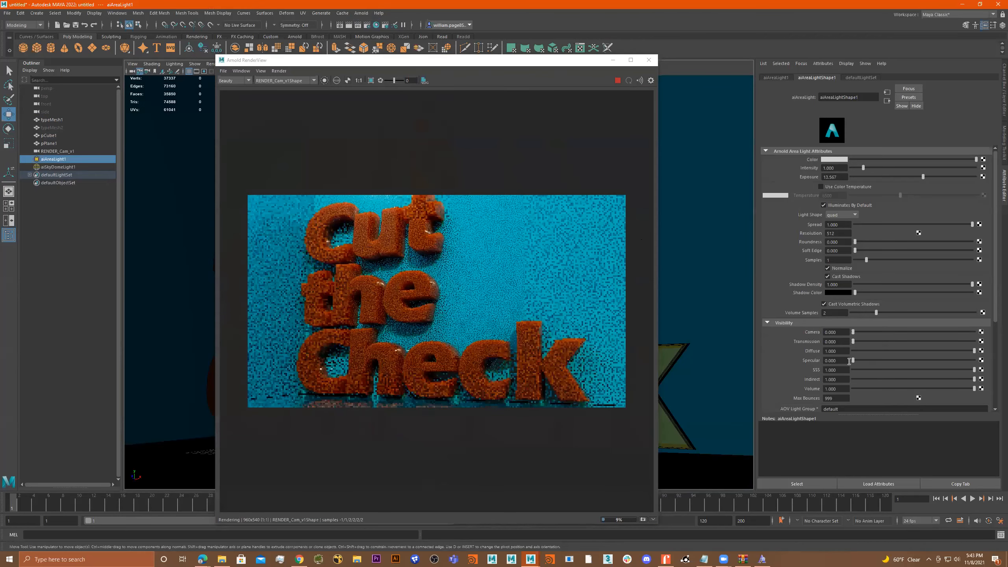
drag(868, 360, 1000, 368)
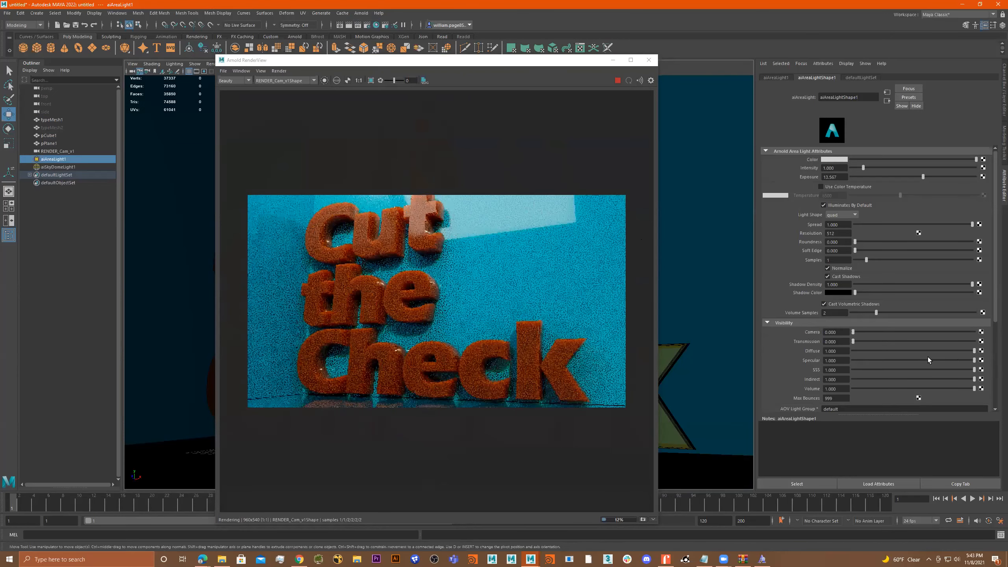
scroll(880, 385, down, 1)
scroll(880, 386, down, 4)
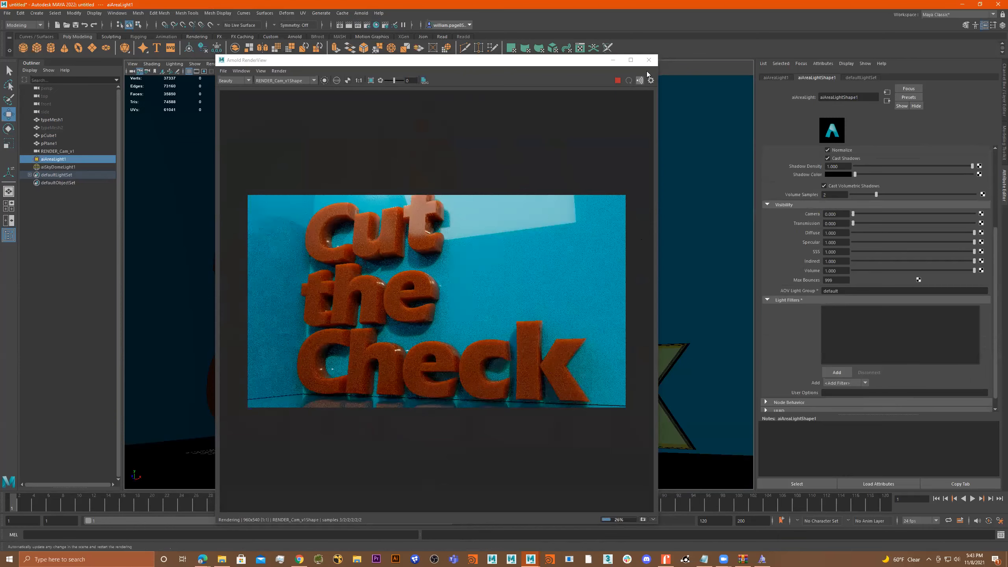
Step: Close the render view, return to the perspective camera and select the lettering mesh
click(649, 60)
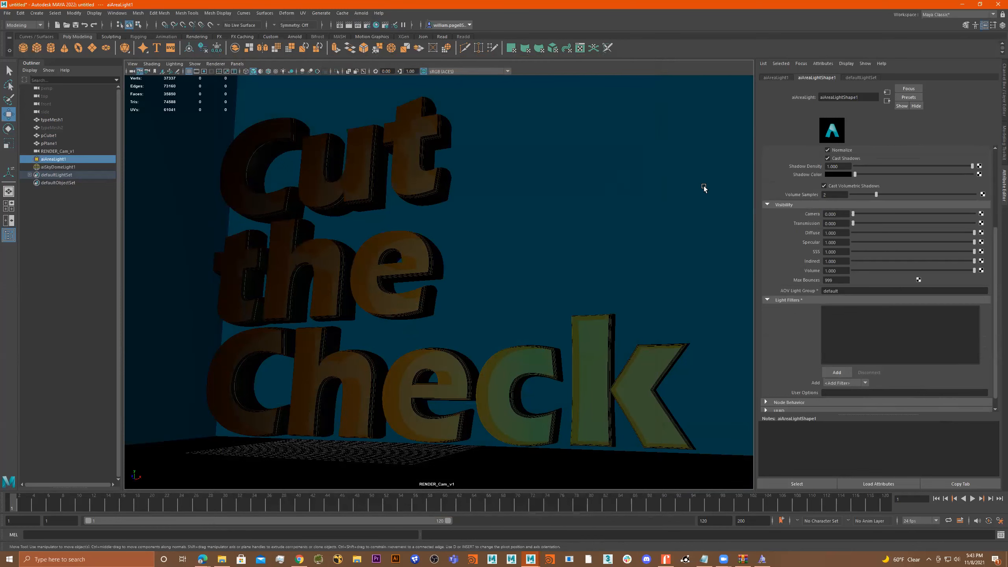
click(238, 64)
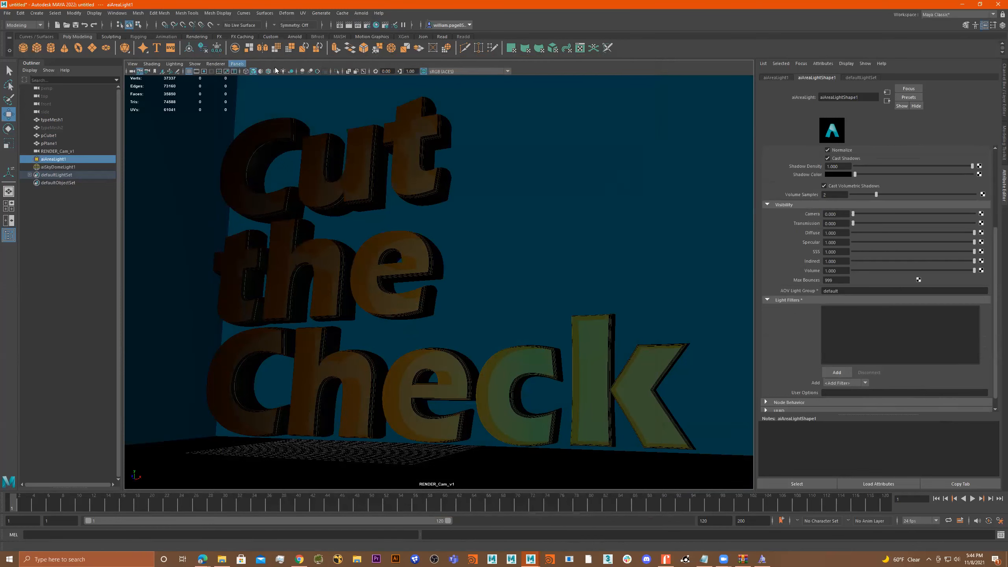
click(332, 78)
alt+drag(525, 229, 554, 235)
alt+right_drag(554, 235, 504, 251)
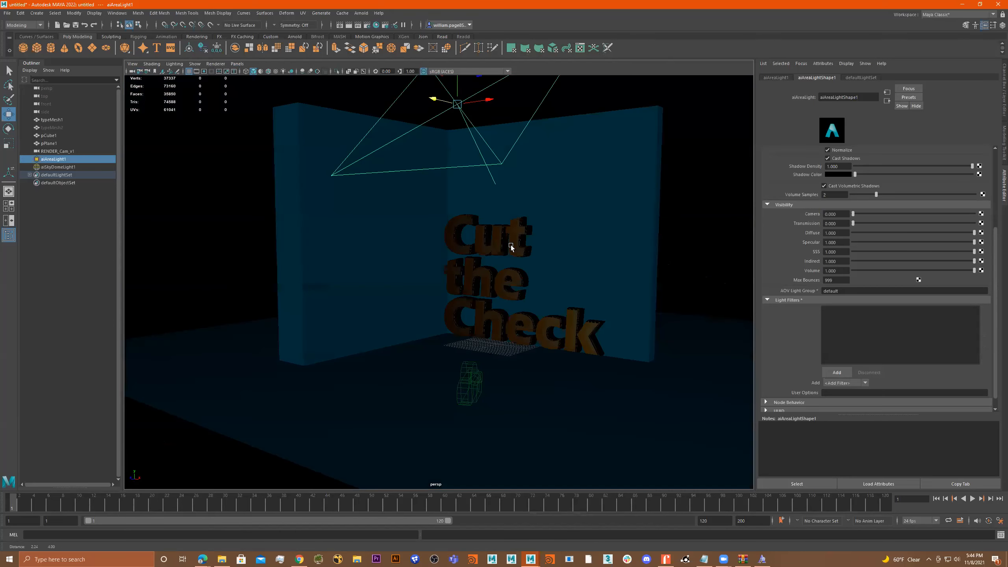
click(511, 245)
alt+drag(540, 254, 568, 267)
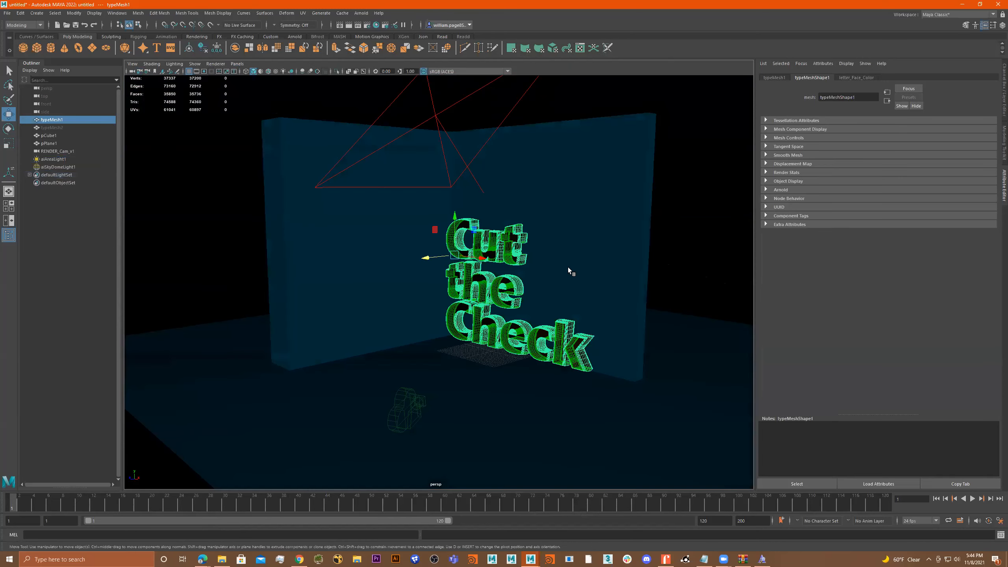
Step: Select all faces of the letters in "Cut" and display the scene with the default material
right_click(506, 243)
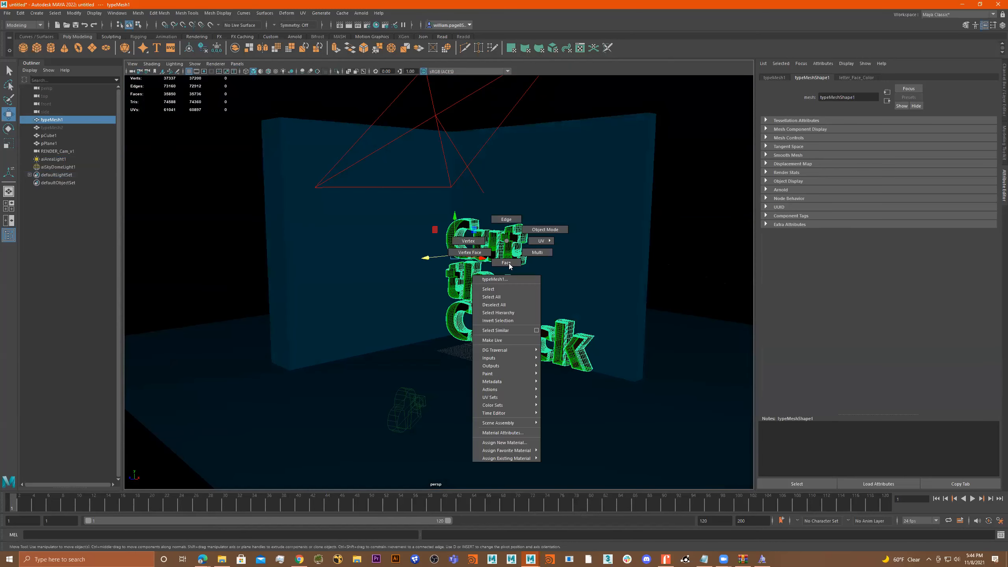
right_drag(504, 238, 508, 246)
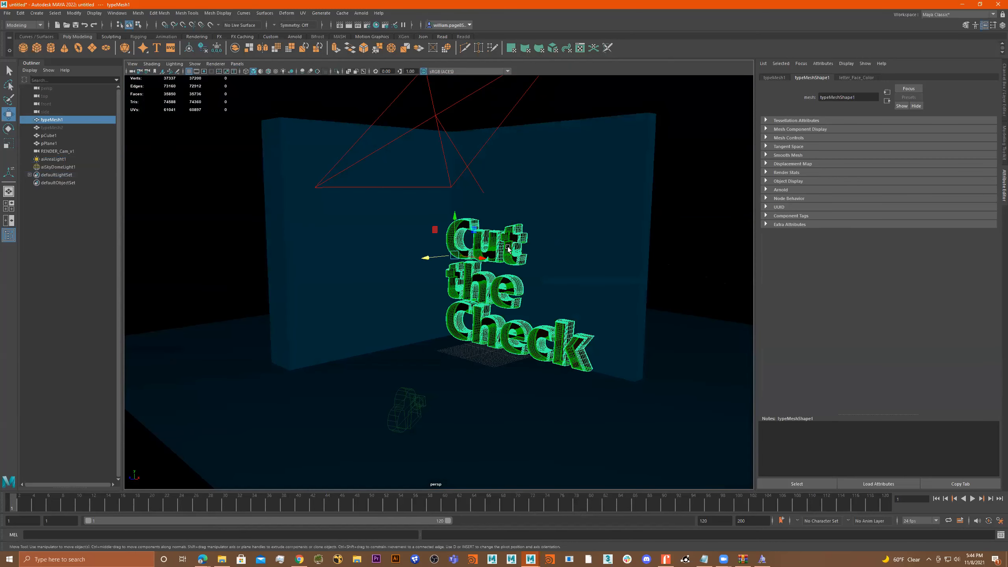
alt+drag(508, 247, 569, 241)
scroll(569, 241, up, 4)
right_drag(509, 227, 512, 248)
double_click(545, 235)
shift+double_click(502, 240)
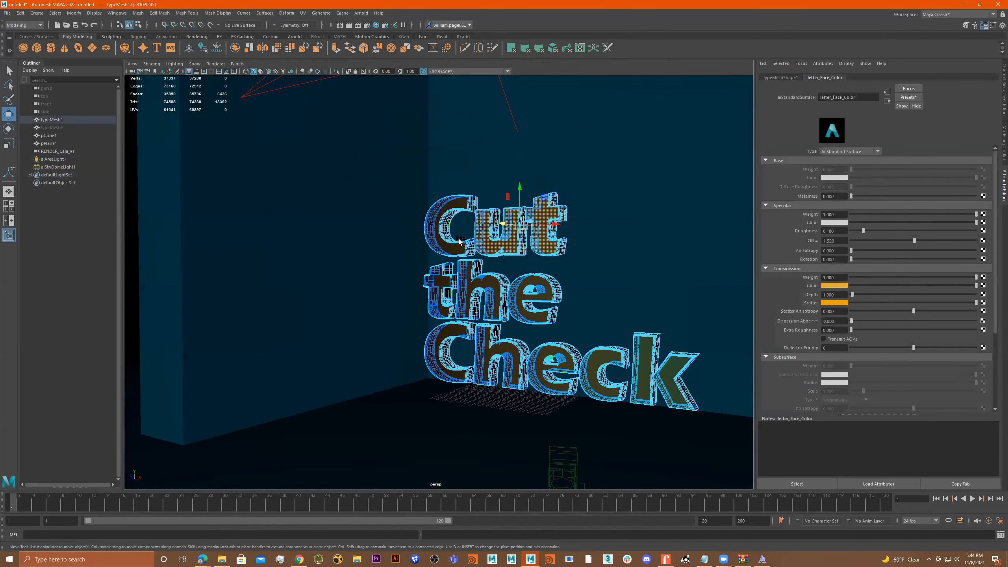
shift+double_click(459, 240)
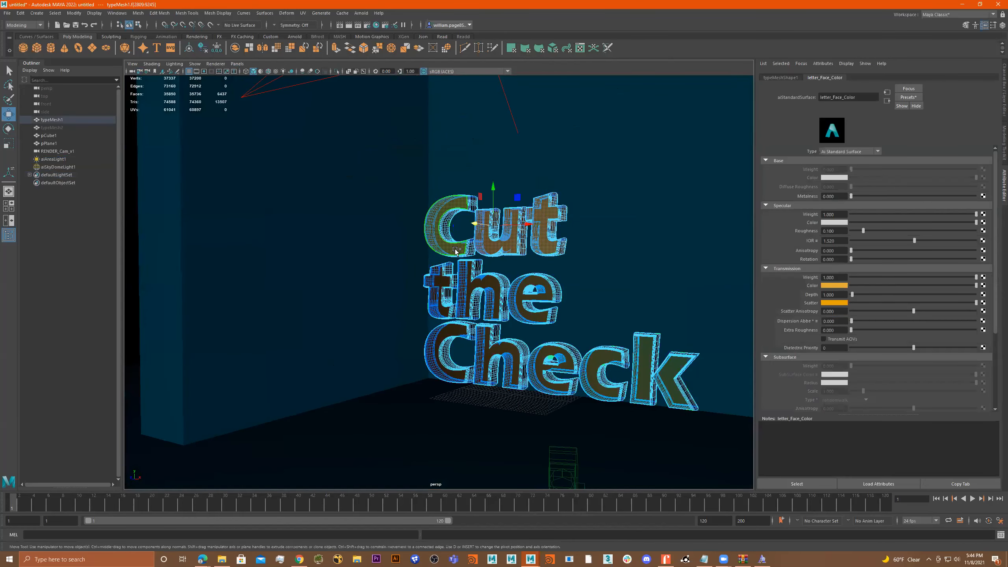
click(260, 73)
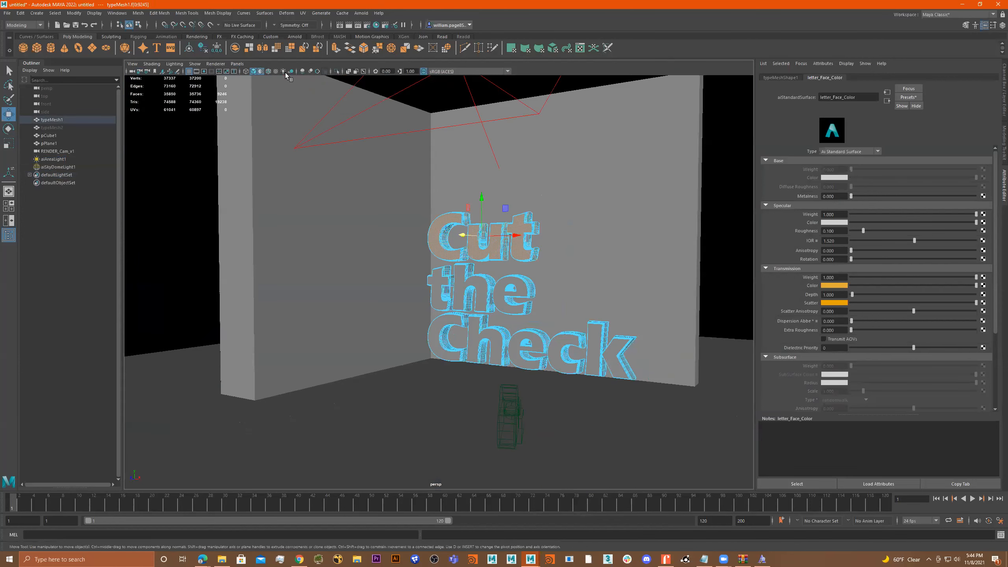
Step: Extract the selected "Cut" faces into their own mesh and select that mesh in object mode
alt+drag(549, 236, 524, 228)
shift+right_click(558, 219)
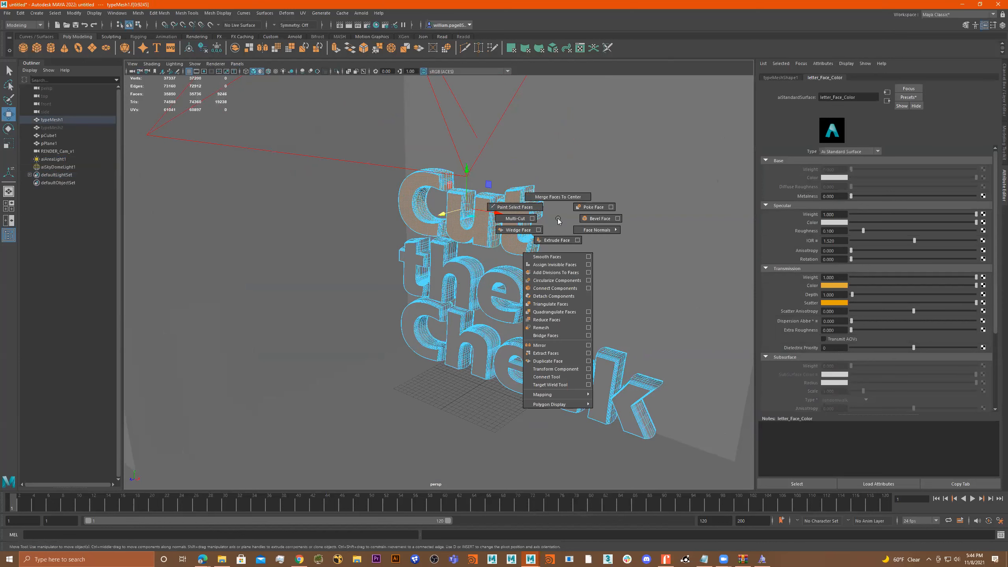
click(568, 356)
key(q)
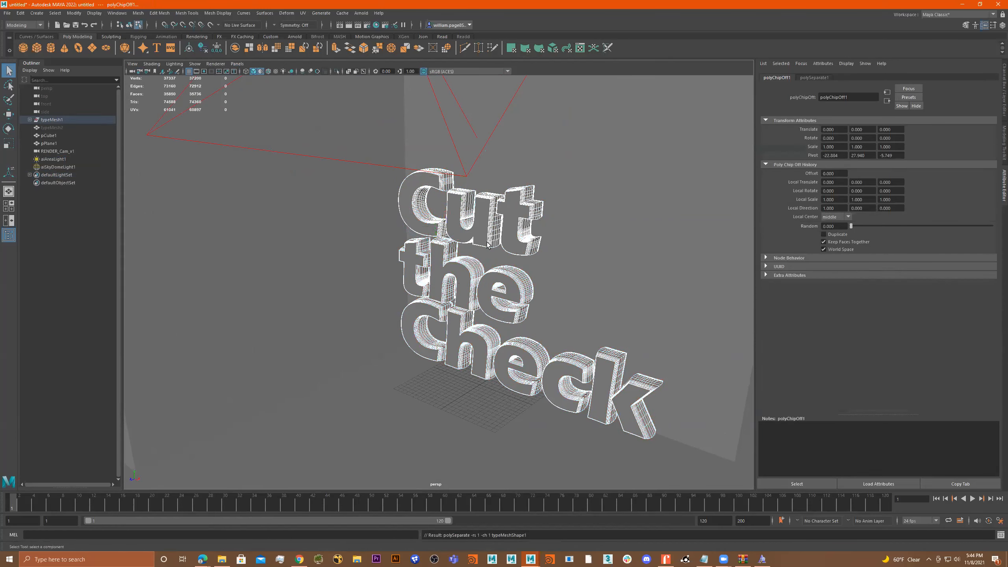
key(F8)
click(531, 204)
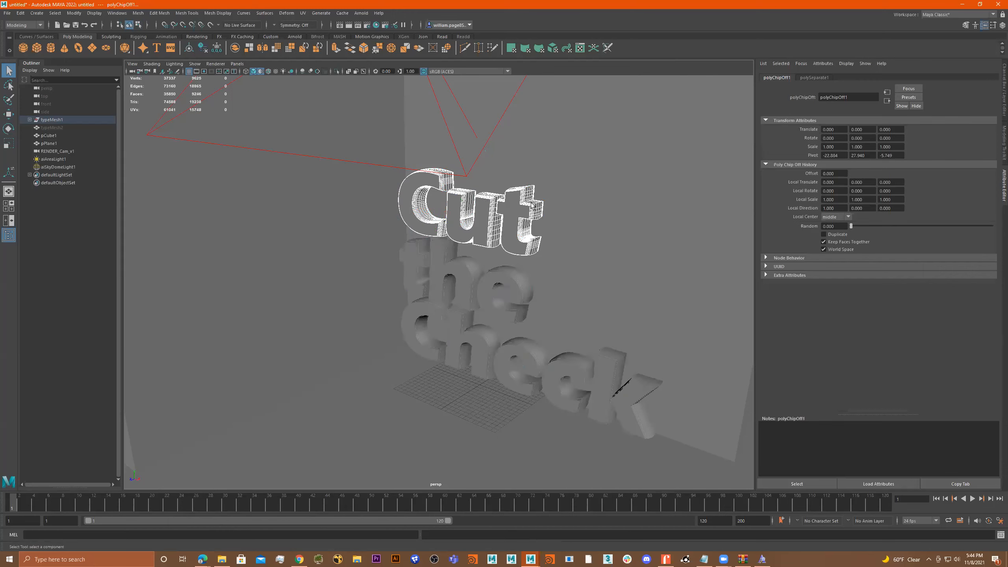
Step: Group the three separate letter meshes of "Cut", polySurface1 to polySurface3, under typeMesh1
click(490, 215)
click(428, 202)
shift+click(475, 202)
shift+click(513, 209)
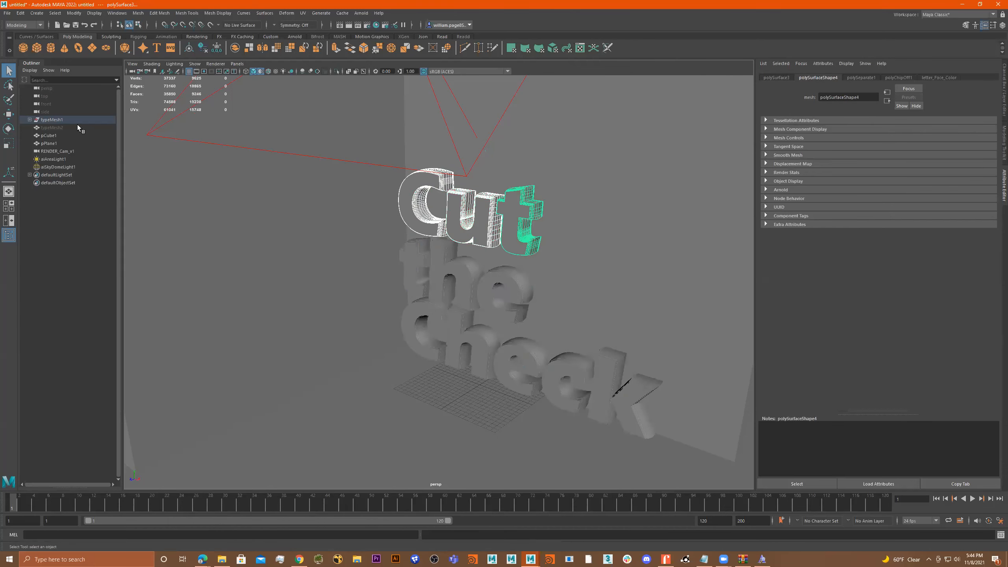
click(30, 119)
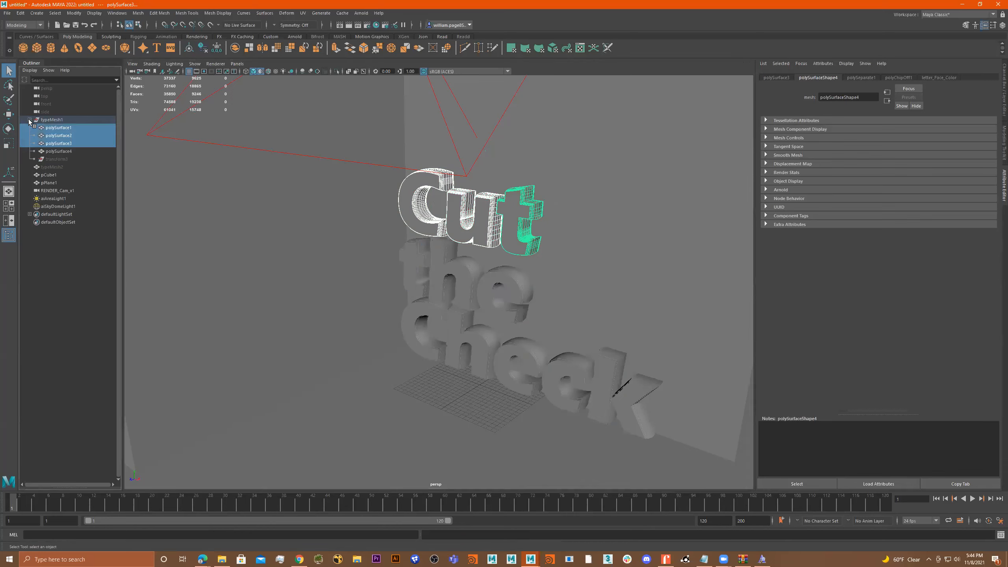
click(51, 151)
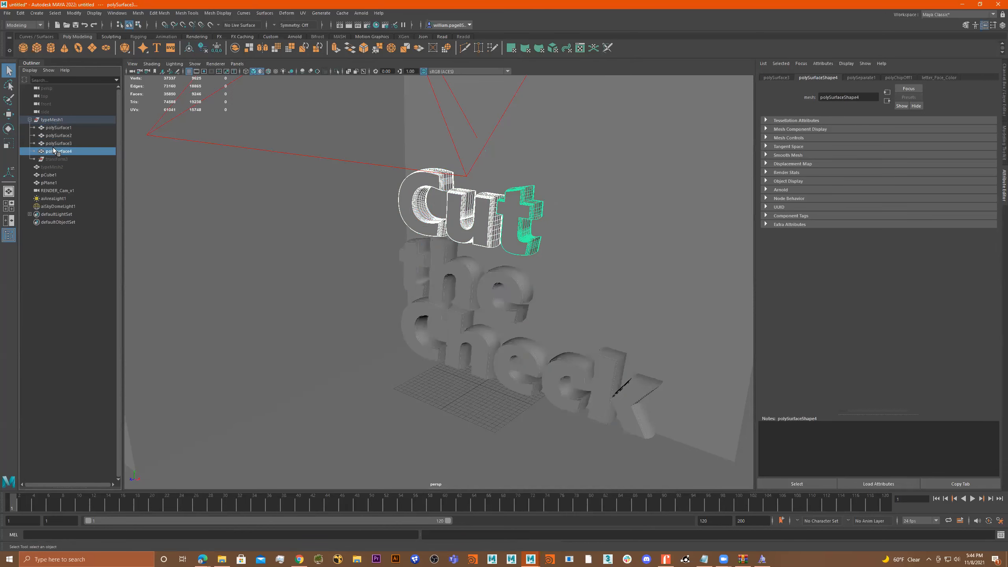
click(58, 144)
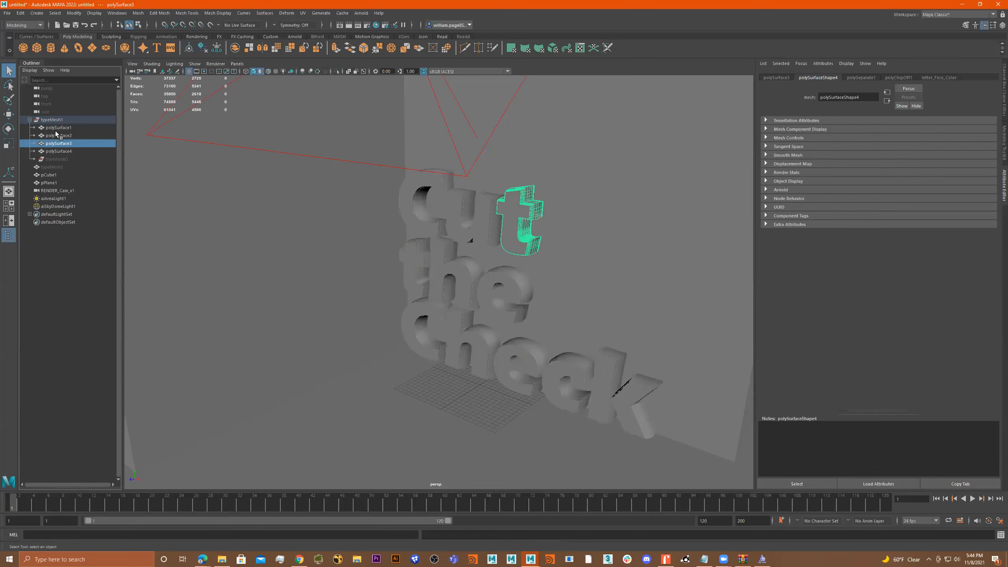
click(55, 132)
click(56, 128)
shift+click(58, 144)
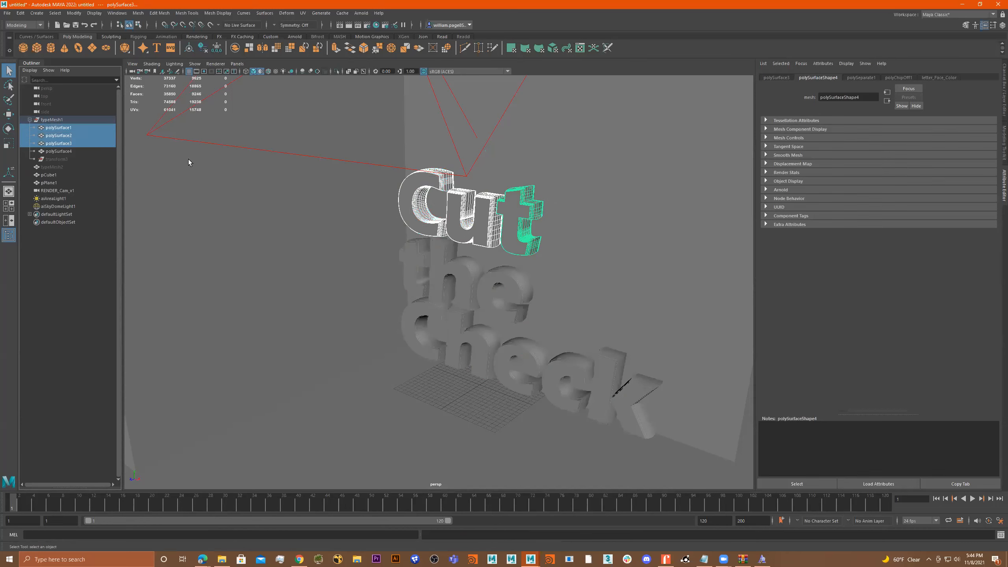
key(ctrl+g)
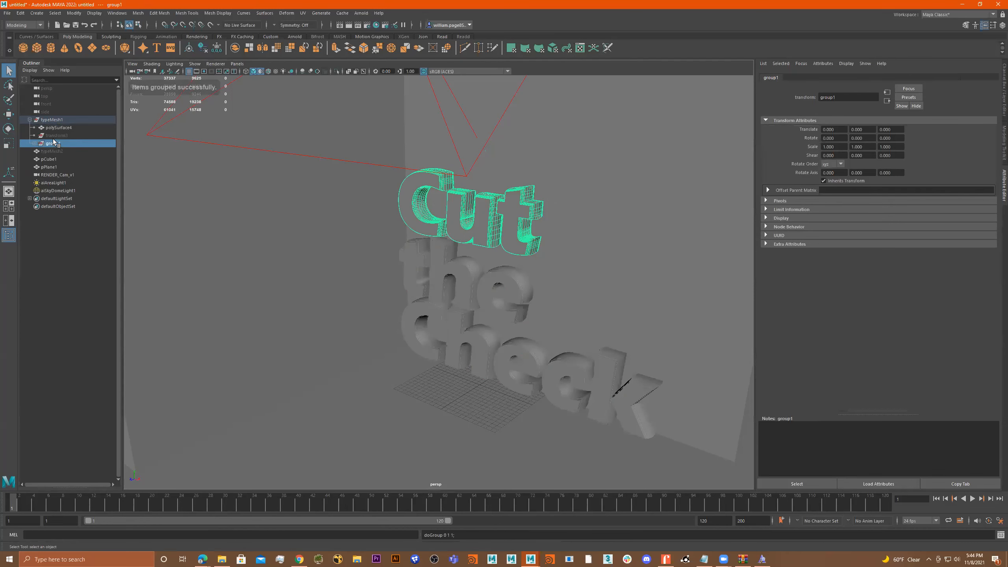
Step: Rename the new group of "Cut" letters as CUT_group1
double_click(56, 143)
key(Home)
text(CUT_)
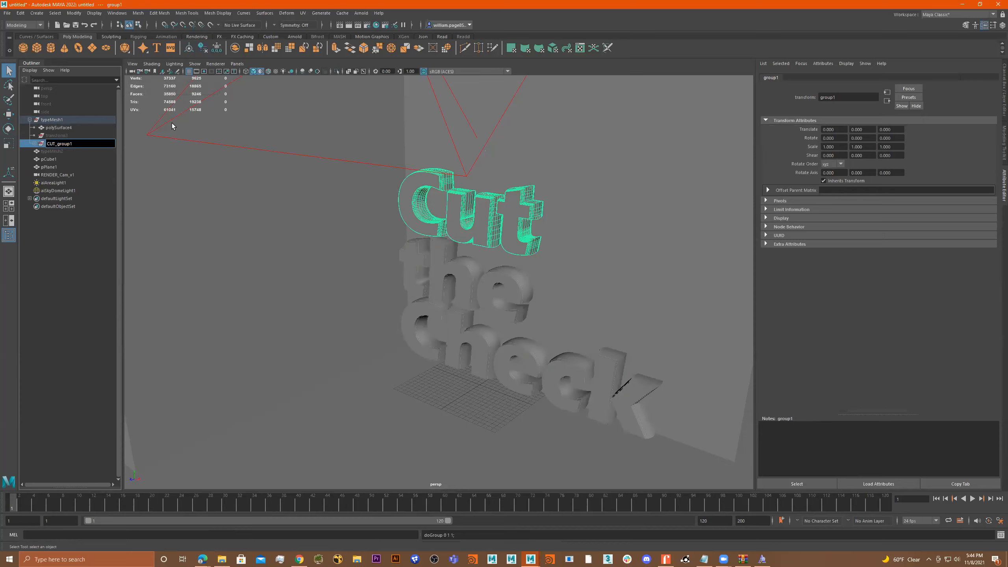
key(Return)
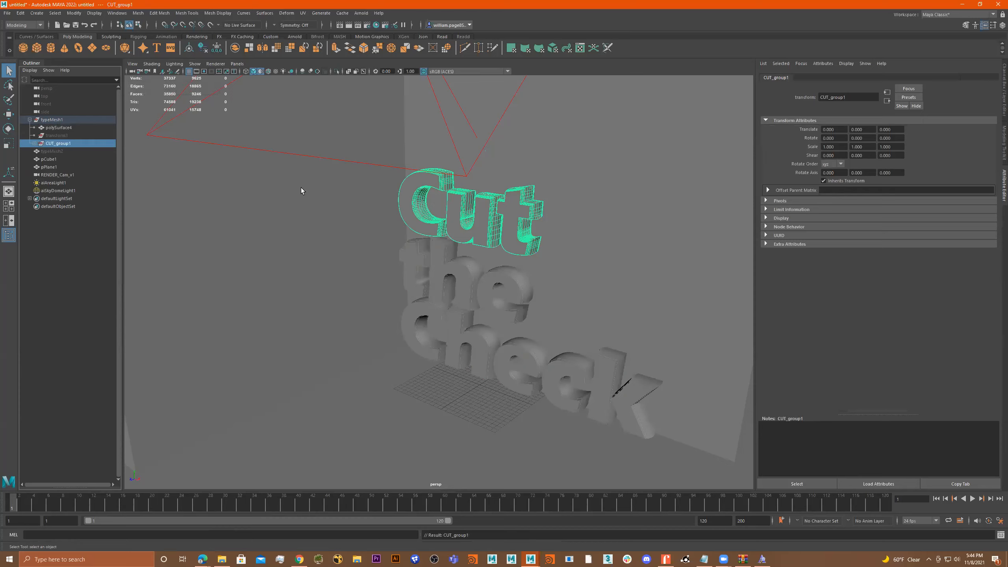
Step: Select all faces of the letters in "the" on the remaining lettering mesh and extract them
click(462, 254)
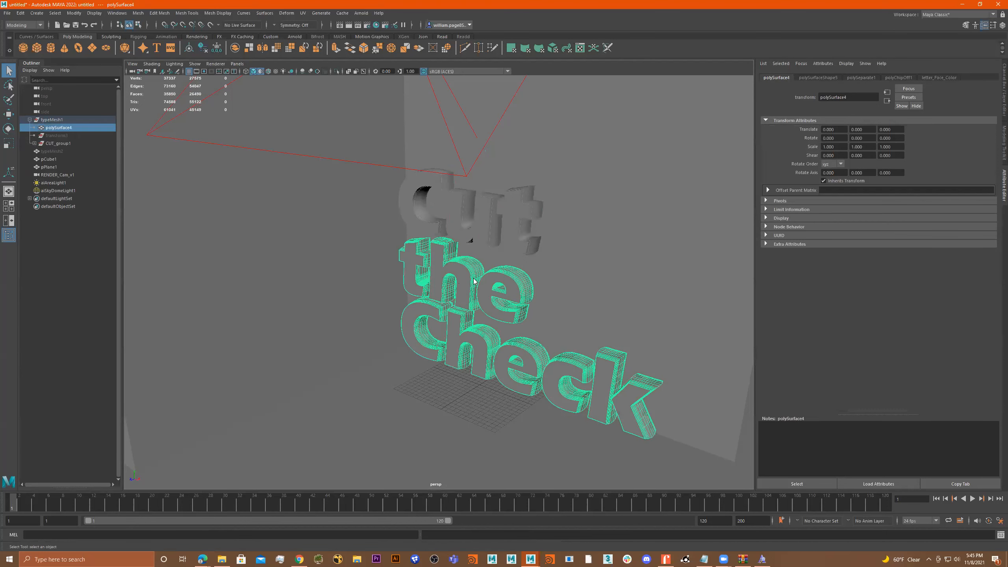
right_drag(487, 302, 486, 329)
click(491, 285)
double_click(491, 285)
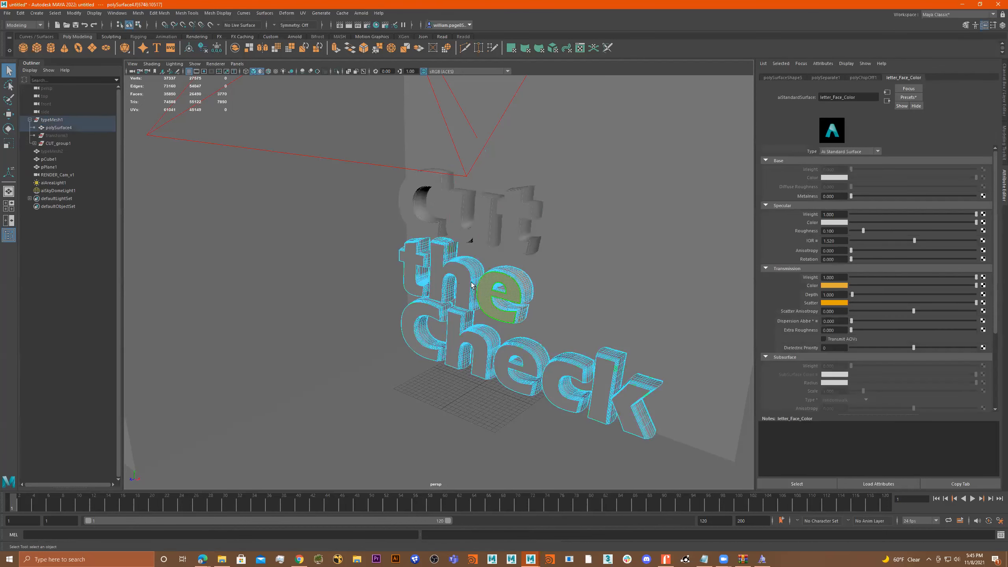
shift+double_click(446, 270)
shift+double_click(420, 272)
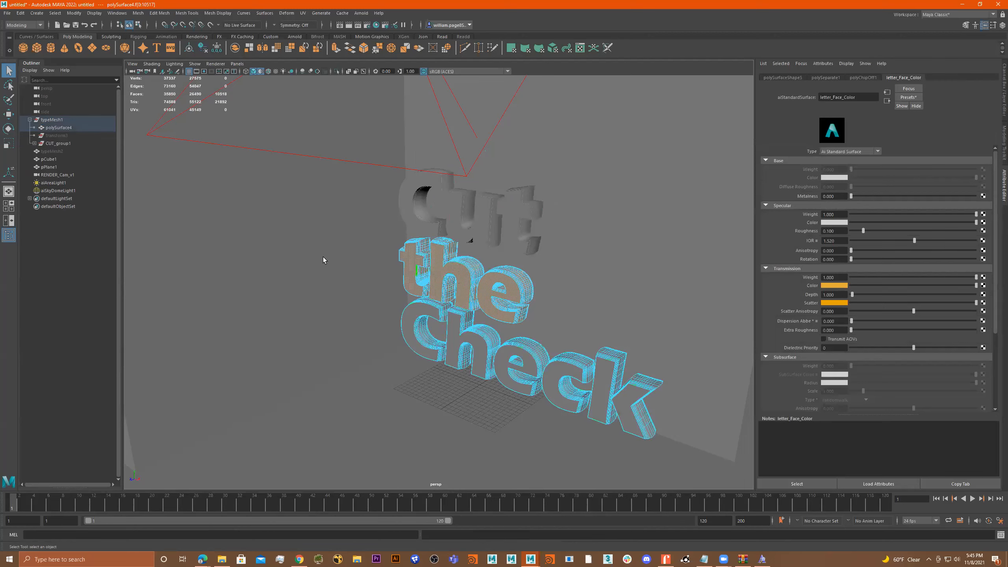
shift+right_drag(473, 259, 462, 393)
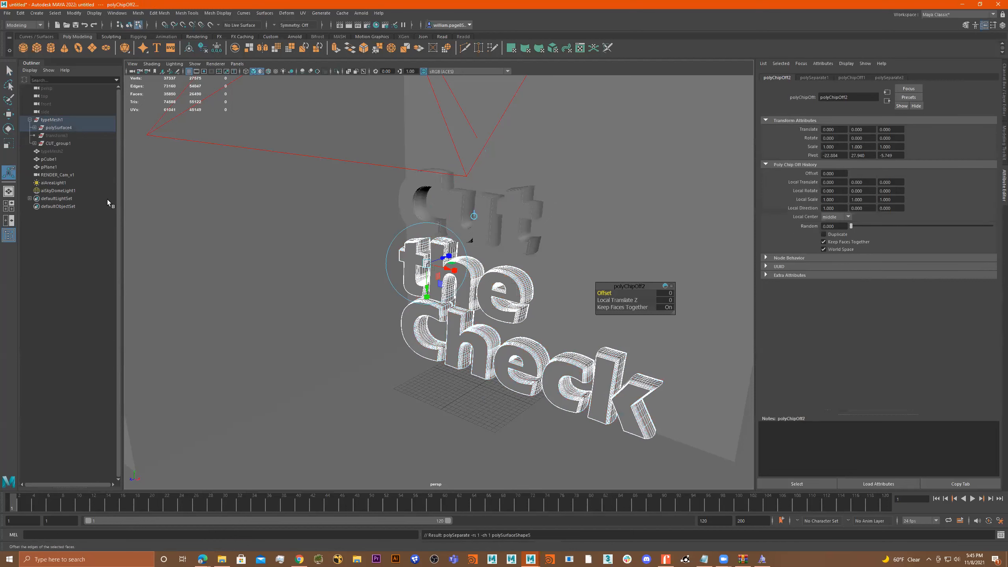
Step: Select the three letter meshes of "the" in object mode and group them without the "Check" mesh
click(34, 128)
click(69, 159)
shift+click(66, 150)
shift+click(65, 143)
shift+click(67, 135)
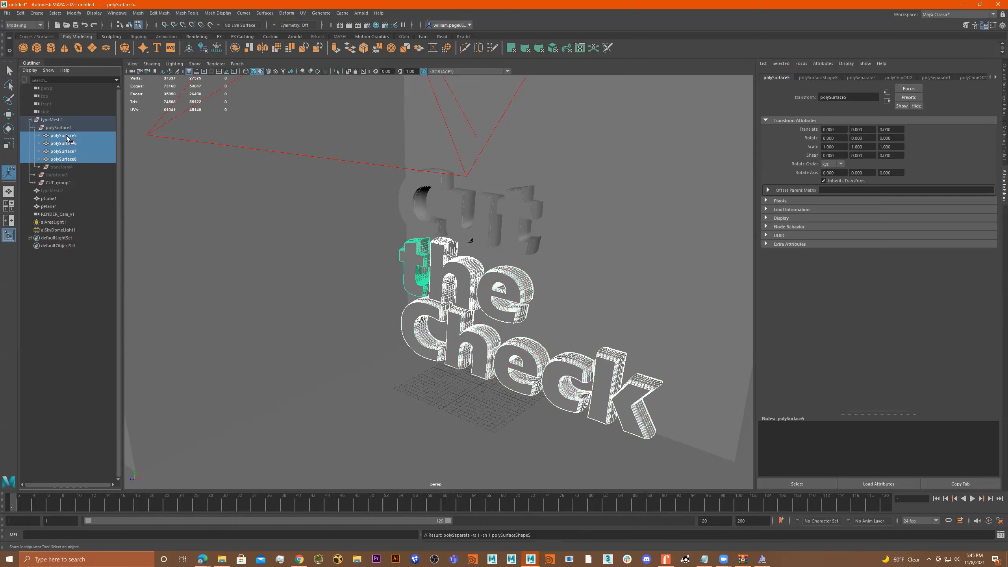
right_drag(440, 267, 585, 224)
click(505, 278)
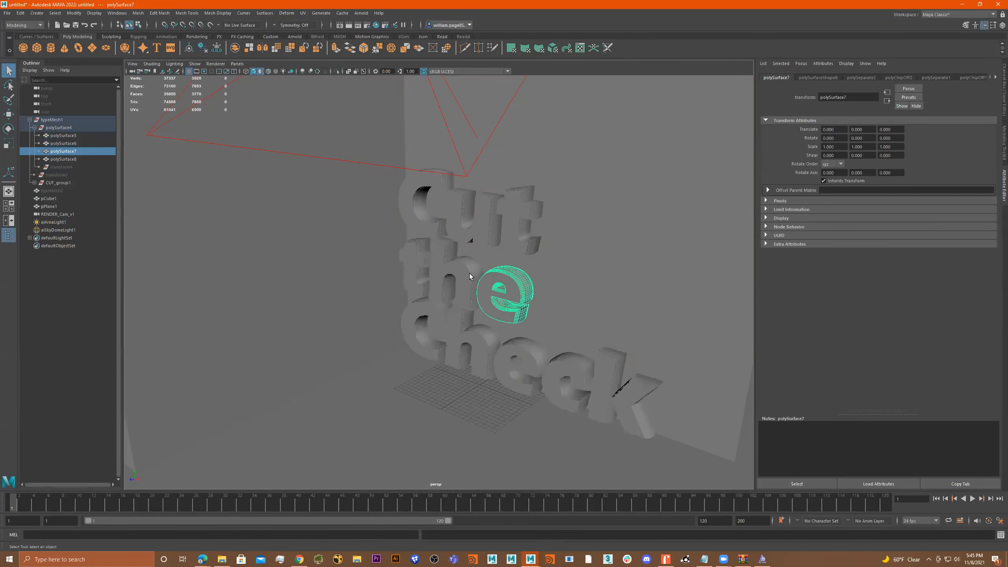
shift+click(469, 274)
shift+click(421, 261)
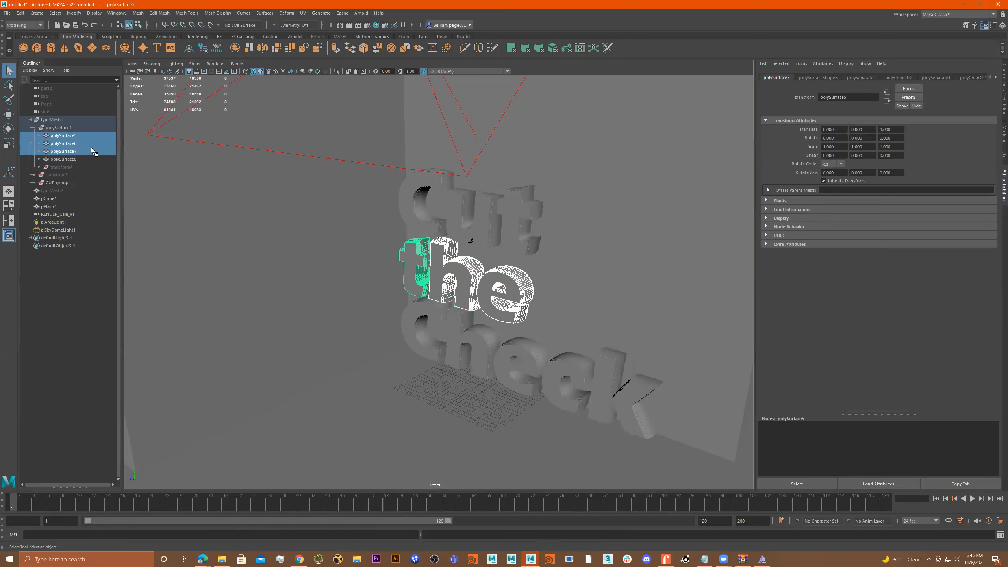
key(ctrl+g)
Step: Rename the group of "the" letters as THE_group
click(52, 158)
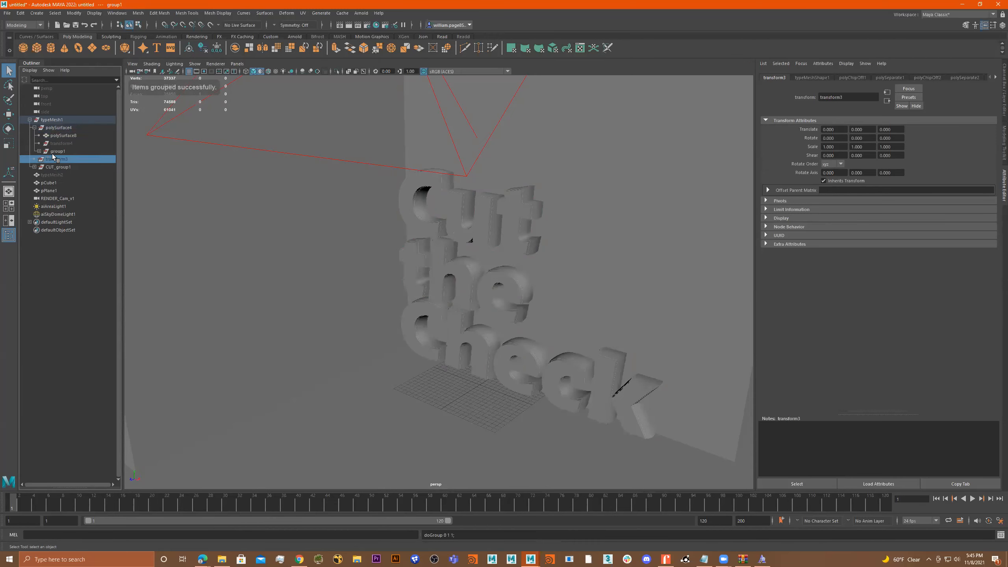
double_click(52, 151)
text(THE_)
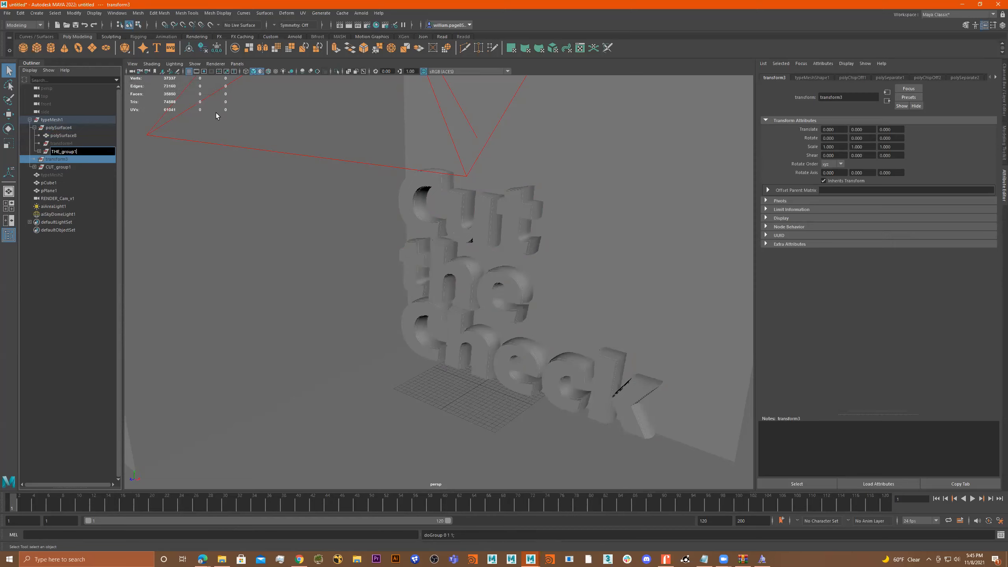
key(Return)
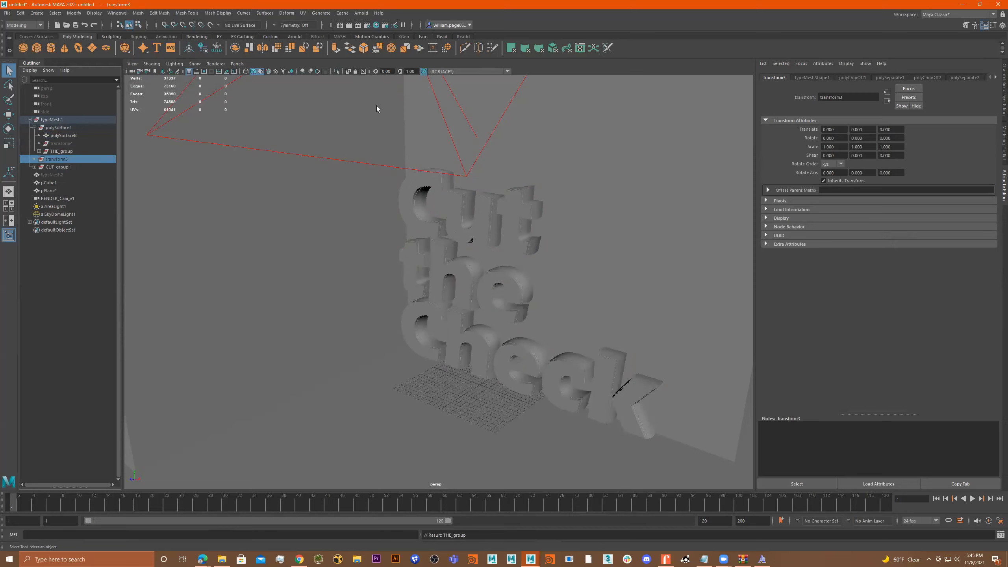
Step: Rename the mesh that holds the word "Check" as Check_GRP
click(68, 151)
click(63, 135)
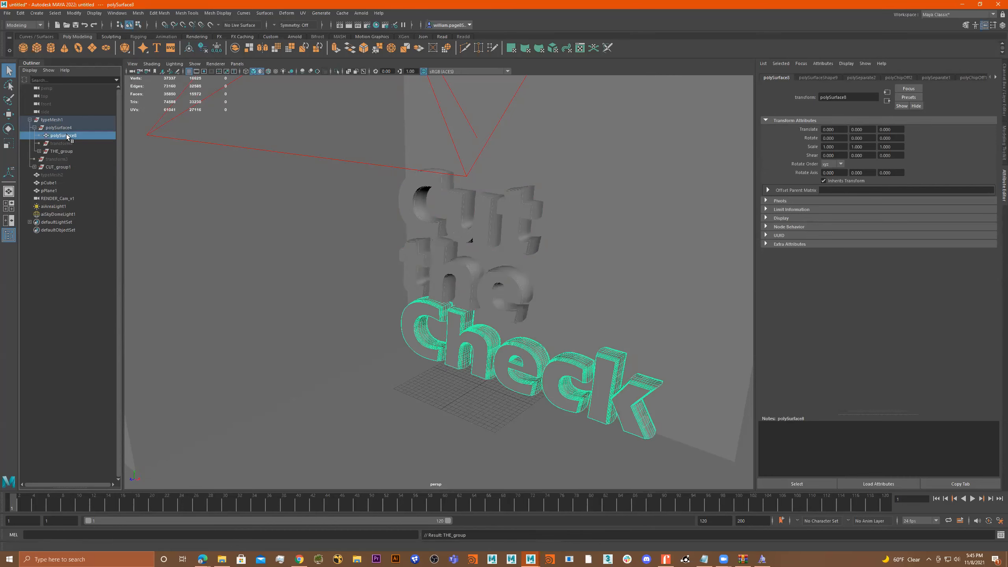
double_click(64, 136)
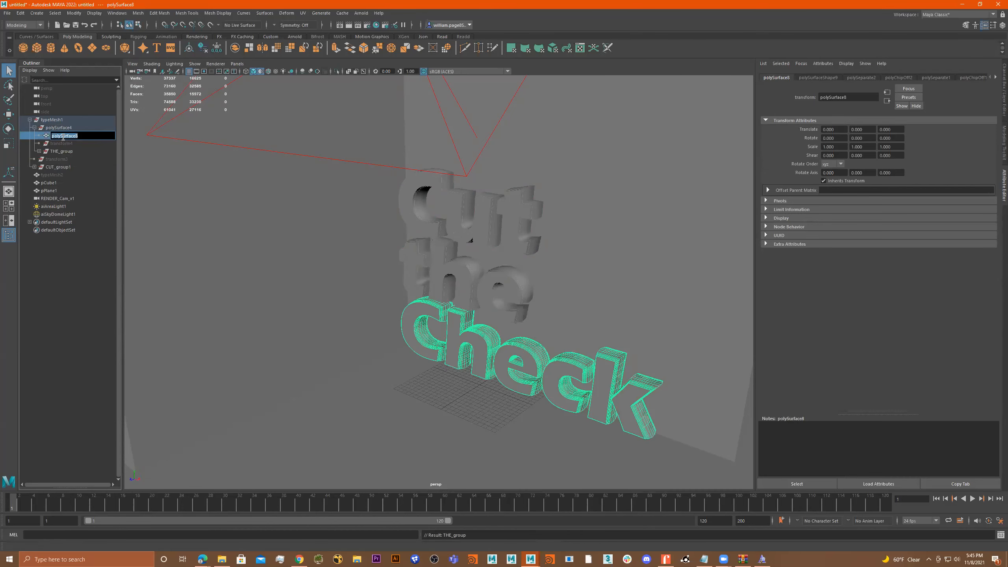
text(CH)
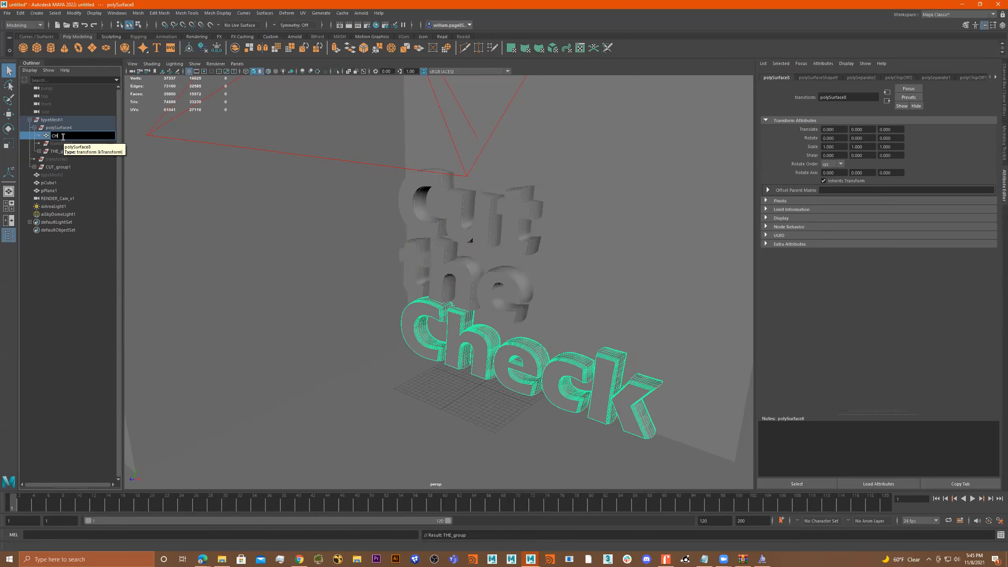
text(heck_GRP)
key(Return)
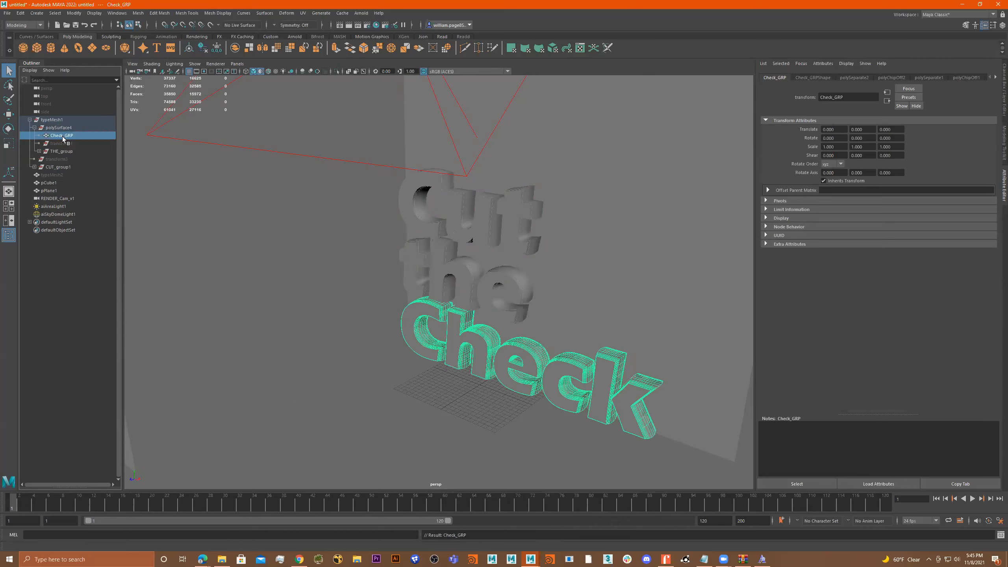
Step: Move Check_GRP, CUT_group1 and THE_group out of the typeMesh1 hierarchy to the scene's top level
drag(64, 135, 60, 118)
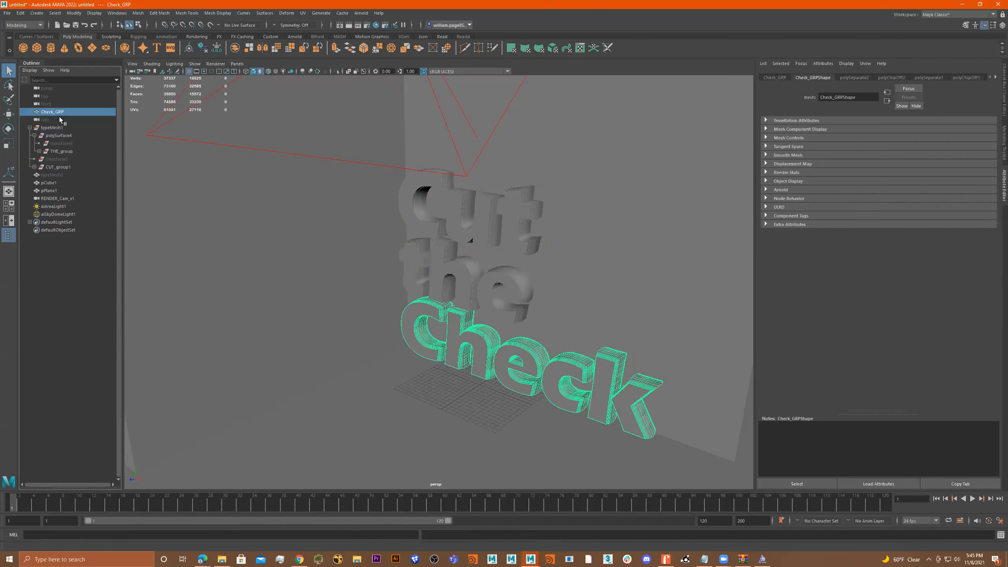
click(63, 168)
drag(54, 131, 51, 108)
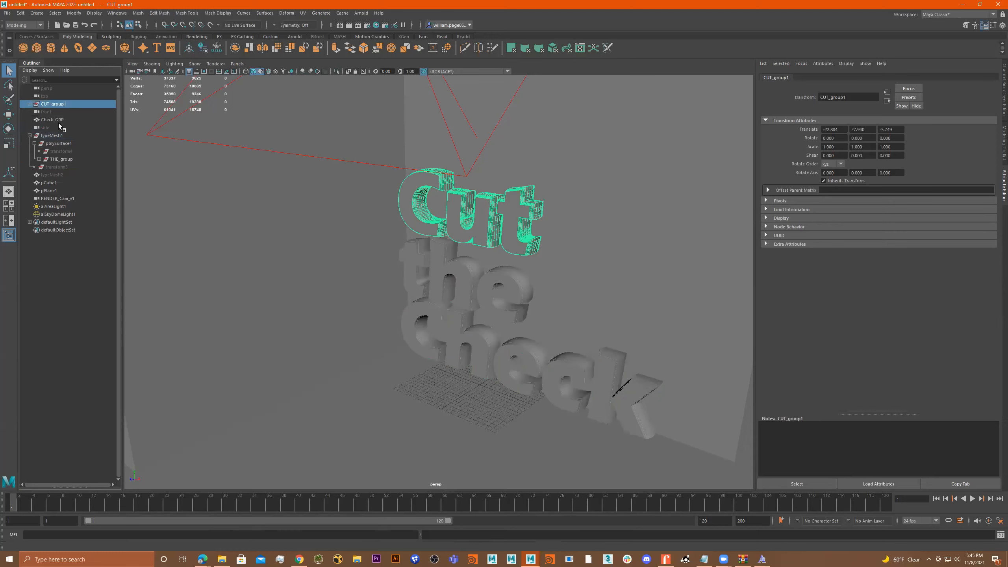
click(62, 159)
drag(61, 159, 61, 115)
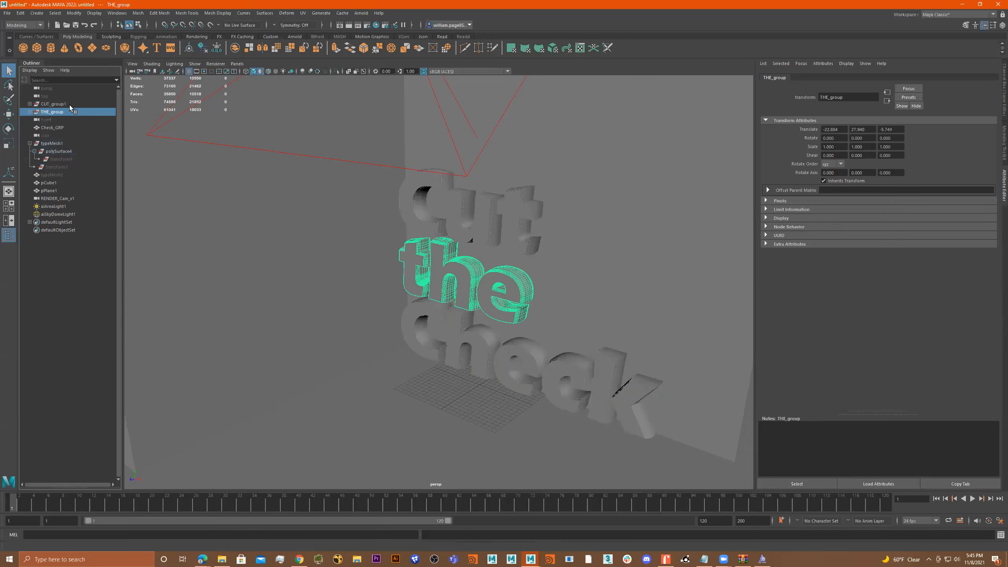
Step: Move Check_GRP, CUT_group1 and THE_group together below aiSkyDomeLight1 in the scene list
click(63, 129)
drag(60, 125, 58, 102)
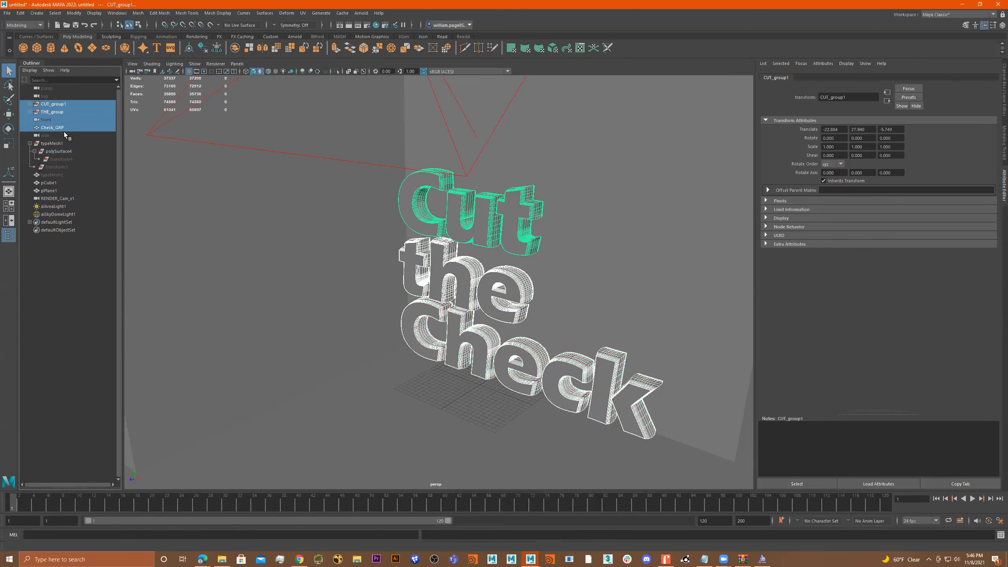
middle_drag(54, 128, 57, 131)
click(52, 112)
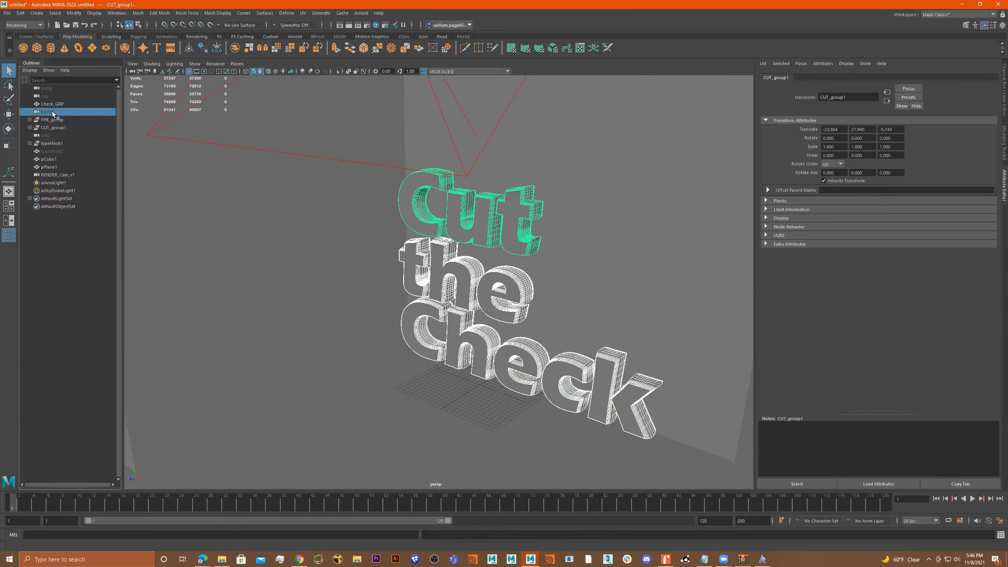
click(64, 105)
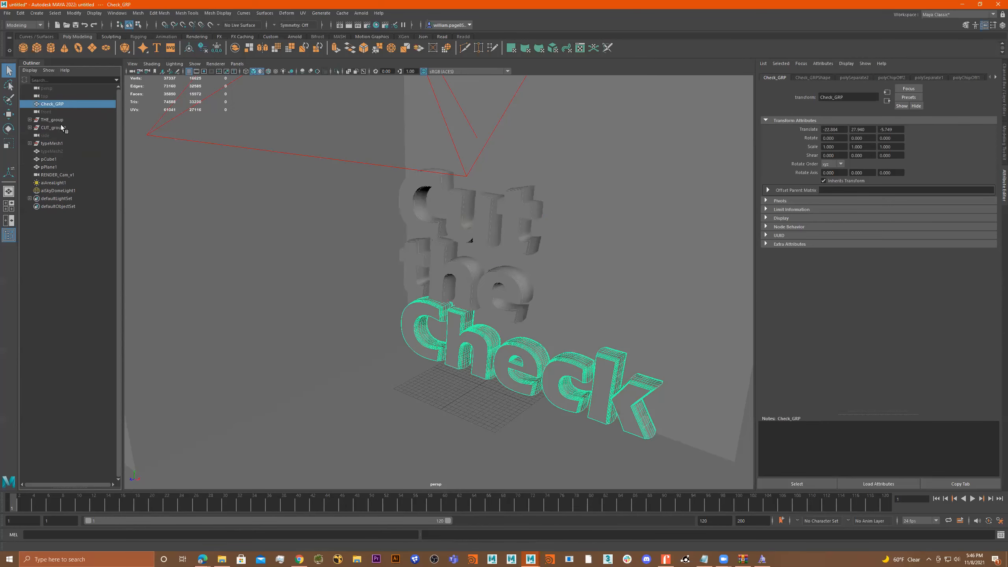
ctrl+click(61, 125)
ctrl+click(60, 120)
middle_drag(56, 128, 55, 193)
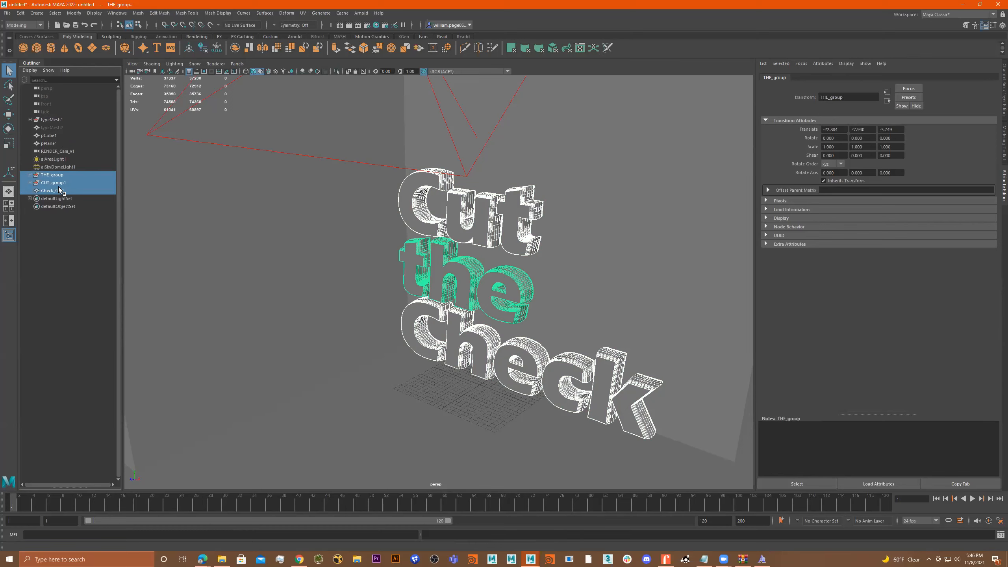
Step: Reorder the word objects so that CUT_group1 comes before THE_group
click(61, 178)
click(54, 183)
middle_drag(54, 184, 54, 174)
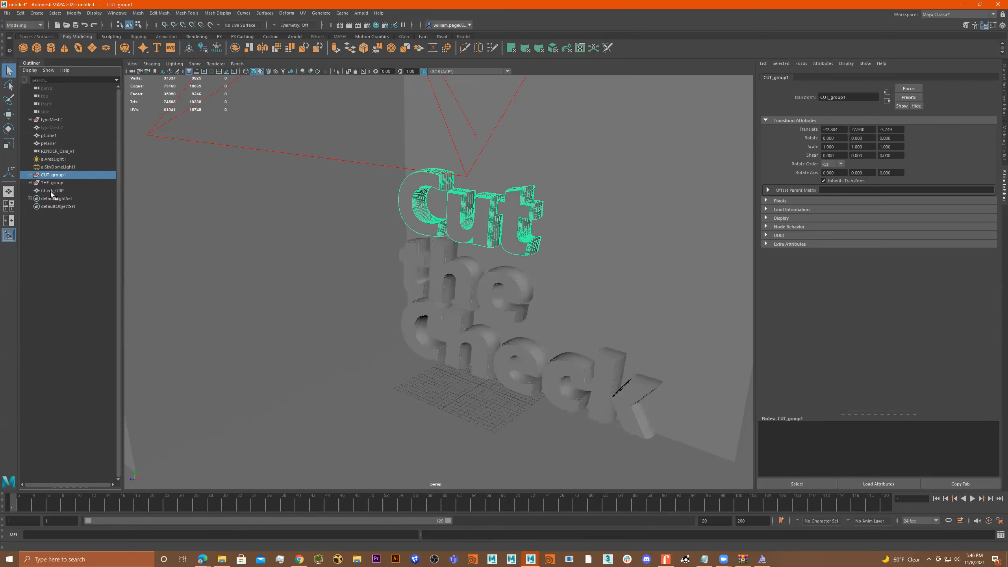
Step: Examine which geometry the floor, wall and three word objects each contain by selecting them in turn
click(51, 192)
click(53, 182)
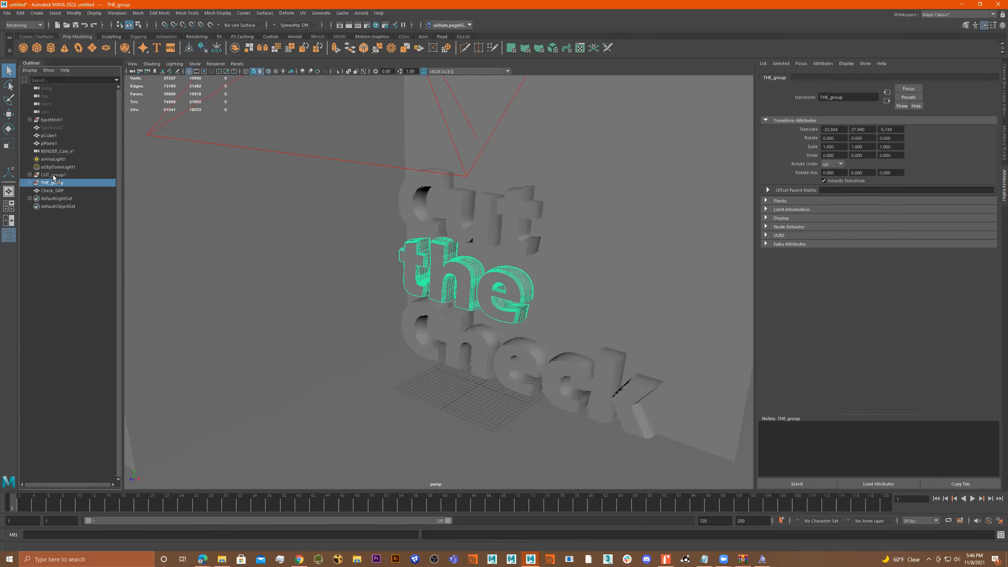
click(55, 143)
ctrl+click(55, 136)
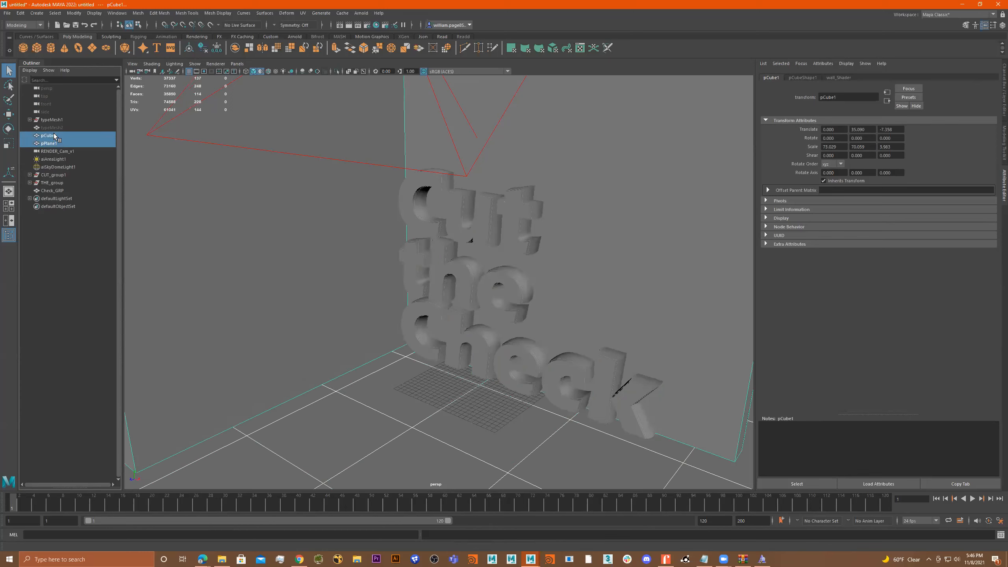
click(468, 218)
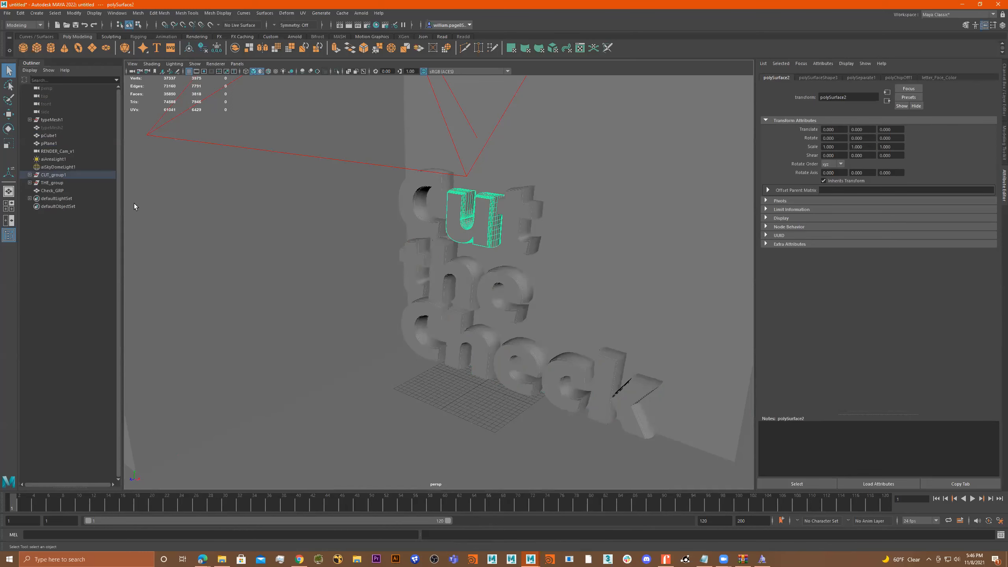
click(62, 177)
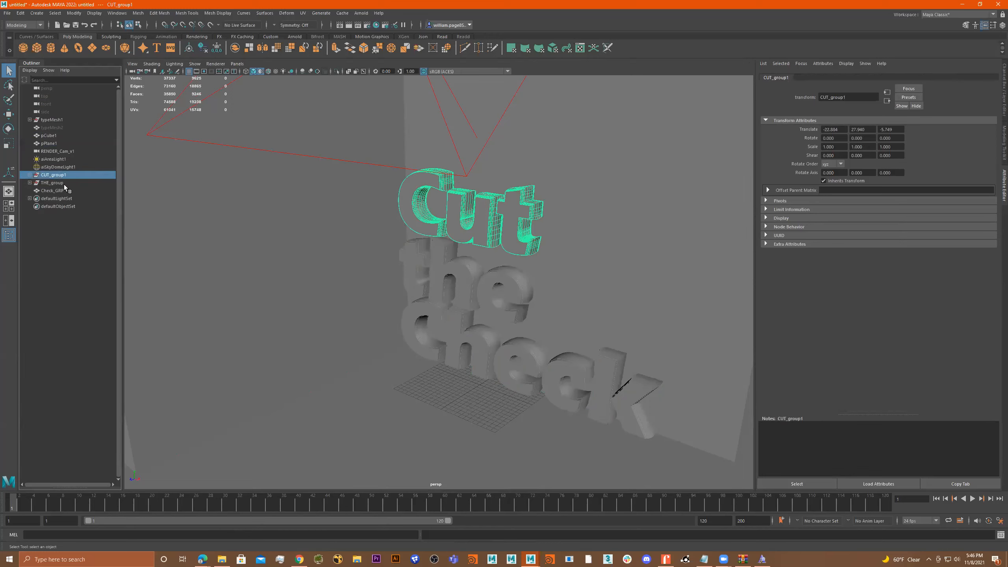
click(64, 184)
click(62, 190)
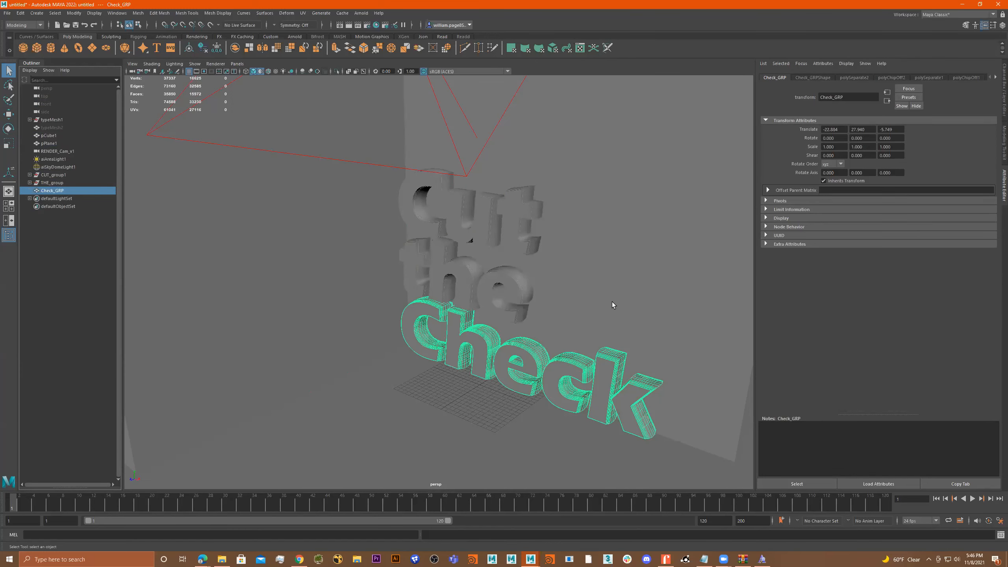
Step: Set a keyframe on the translate, rotate and scale channels of Check_GRP at frame 52
mouse_move(598, 310)
alt+mouse_down()
mouse_move(603, 299)
mouse_move(553, 308)
mouse_move(591, 324)
alt+mouse_up()
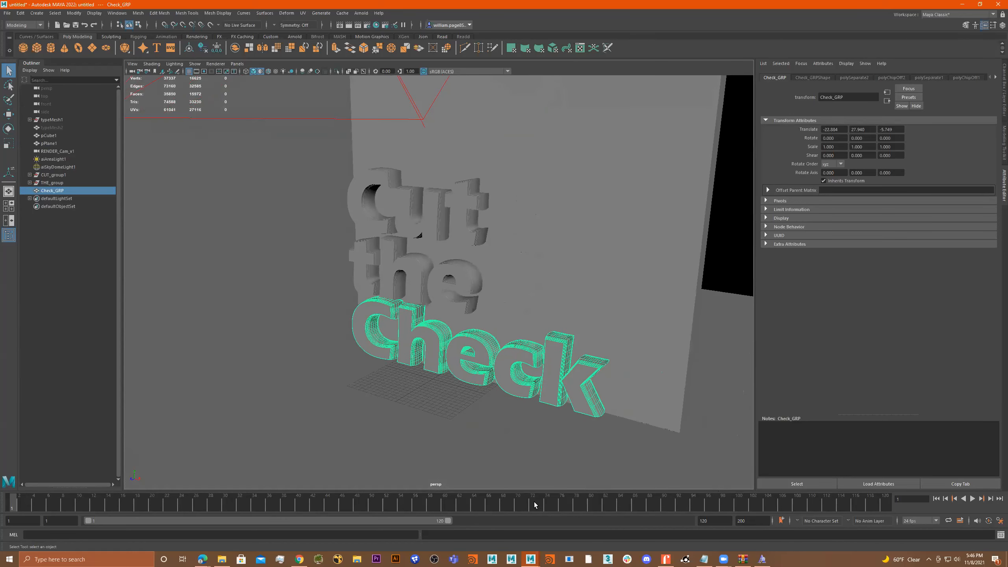
click(445, 509)
alt+drag(518, 337, 431, 414)
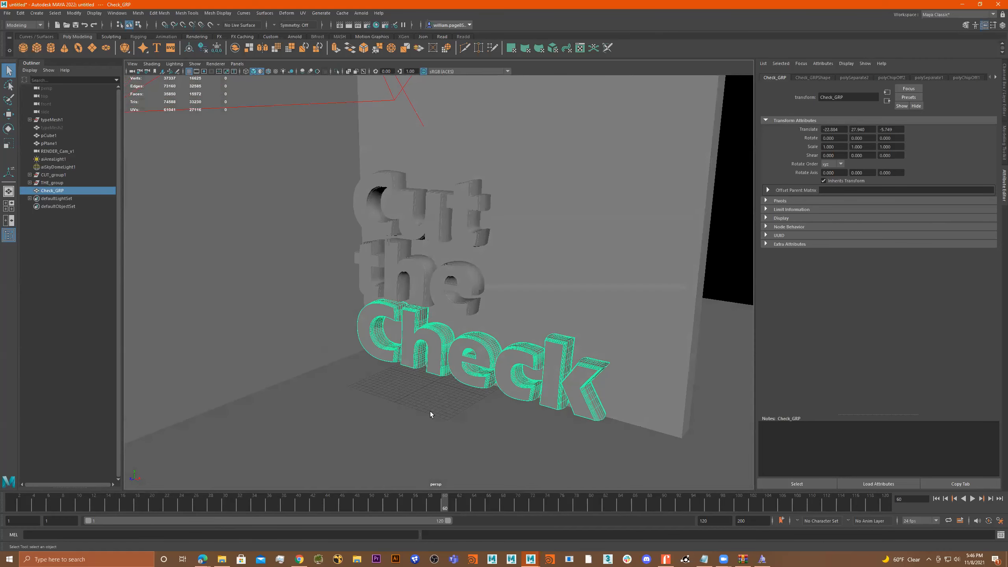
click(385, 503)
alt+drag(501, 326, 478, 366)
click(54, 192)
alt+drag(529, 326, 413, 467)
alt+drag(460, 420, 503, 410)
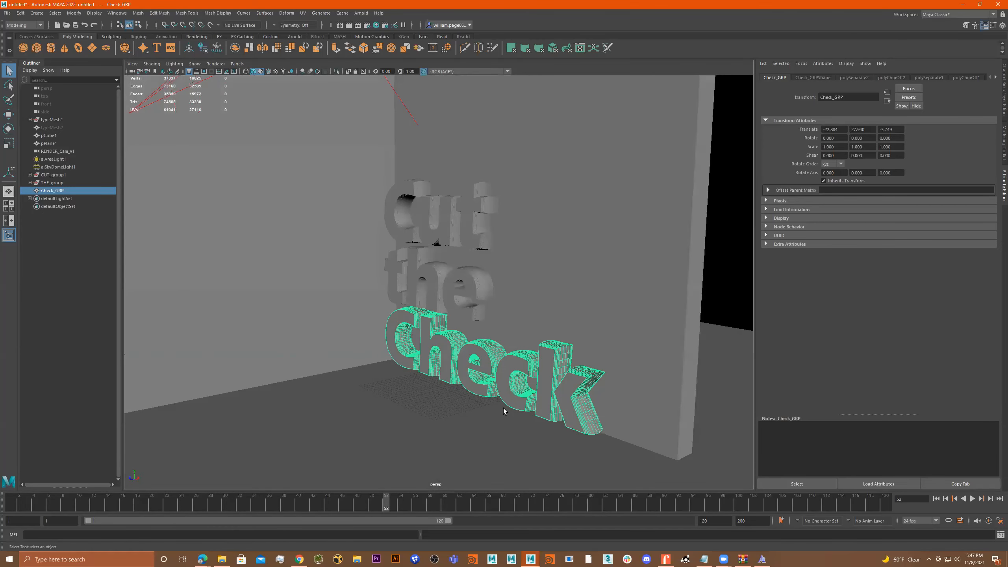
key(s)
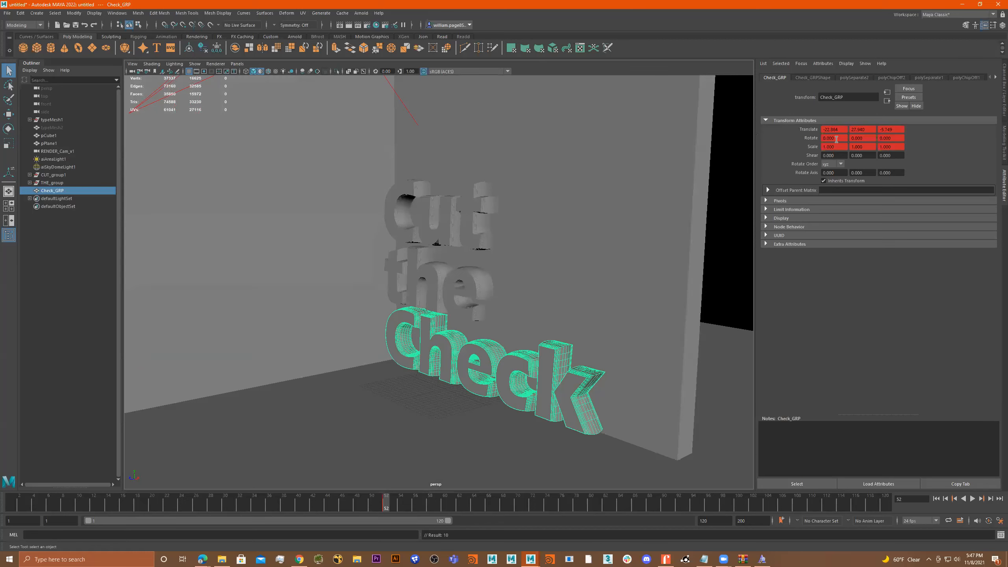